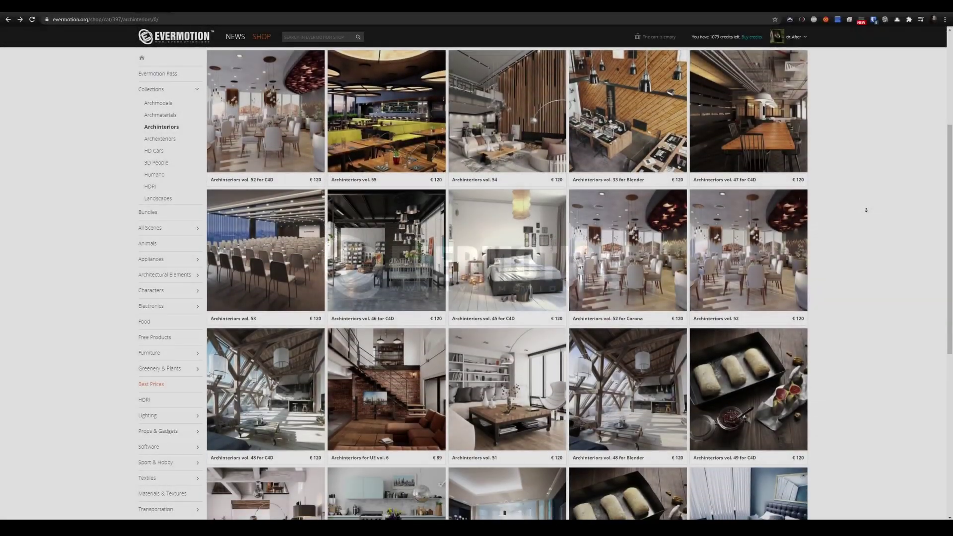
# Browse the Archinteriors vol. 48 scene thumbnails and enlarge the living-room preview image
pyautogui.scroll(-5, 866, 210)
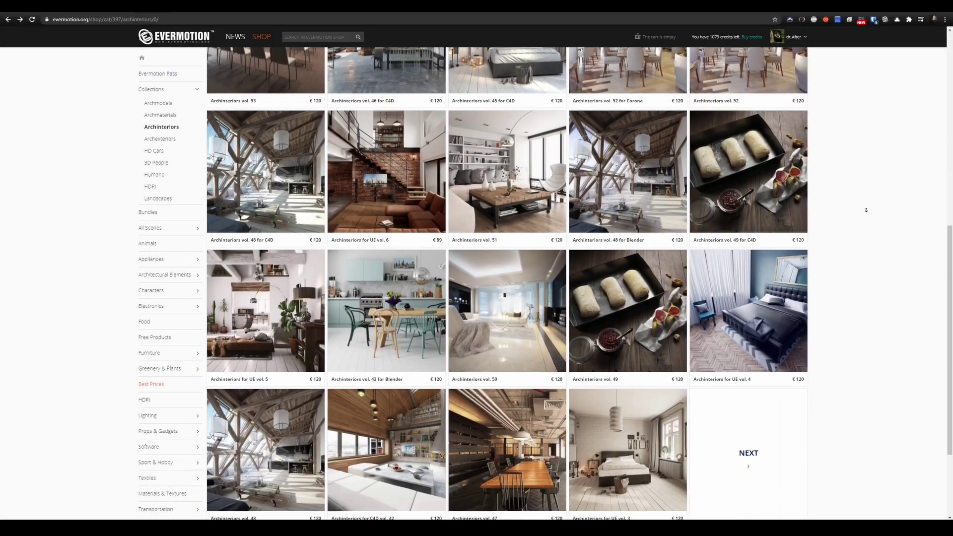
pyautogui.scroll(-3, 866, 209)
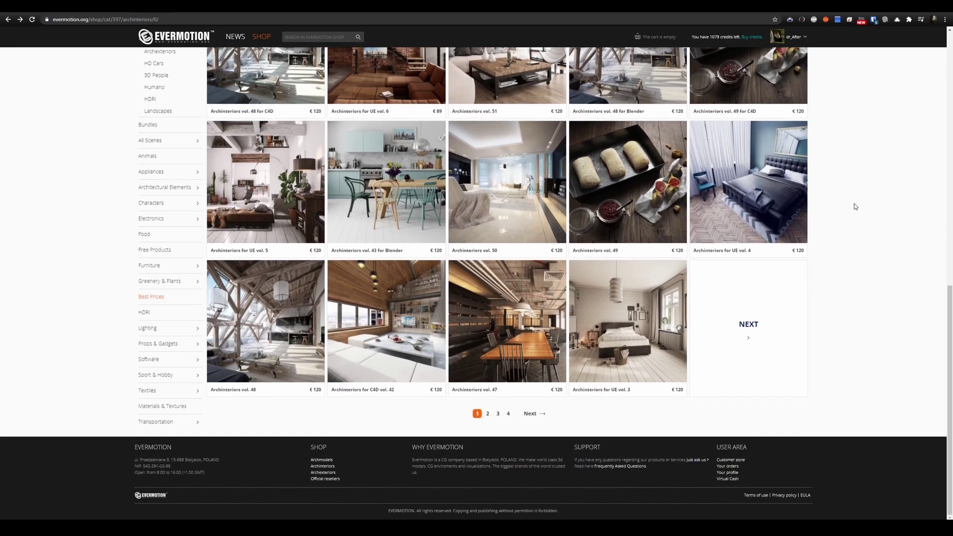
pyautogui.scroll(4, 856, 206)
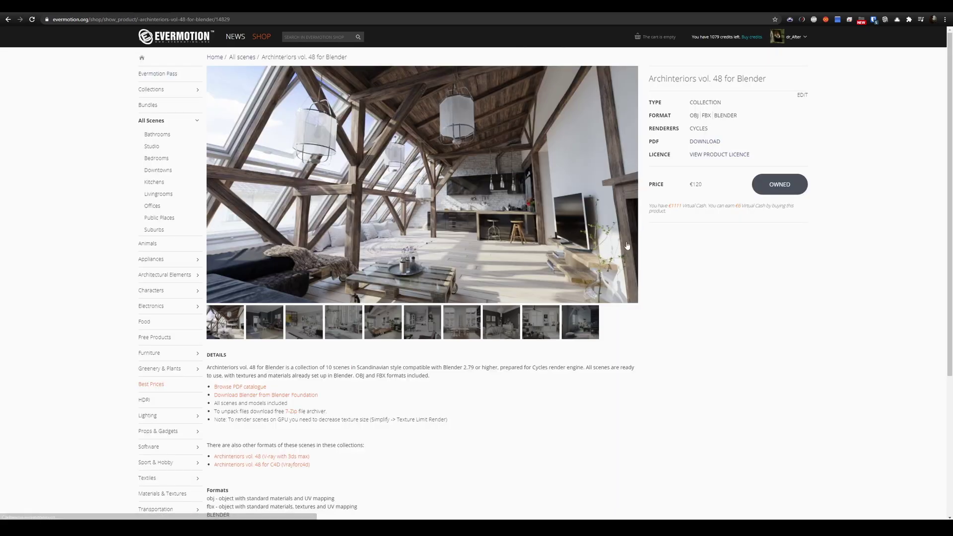
pyautogui.click(494, 331)
pyautogui.click(467, 333)
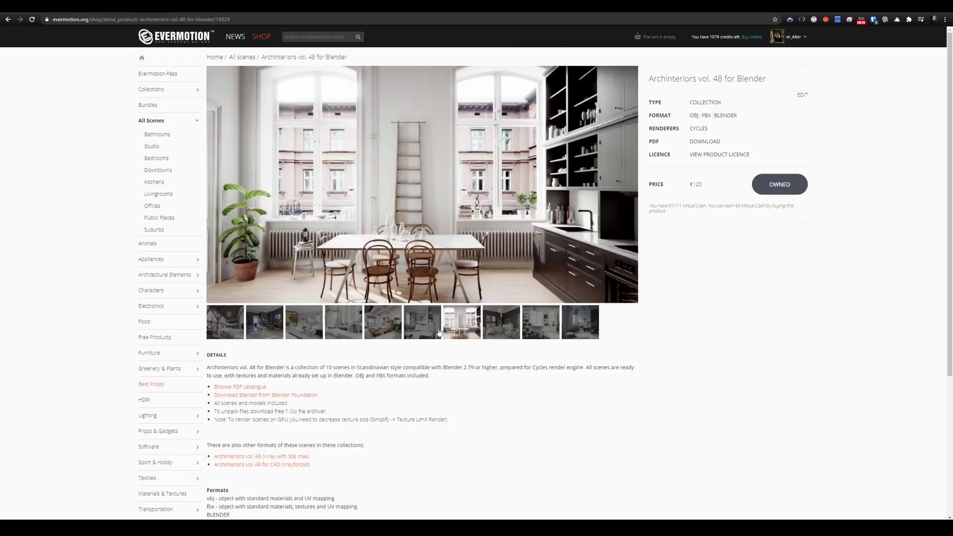
pyautogui.click(419, 328)
pyautogui.click(380, 326)
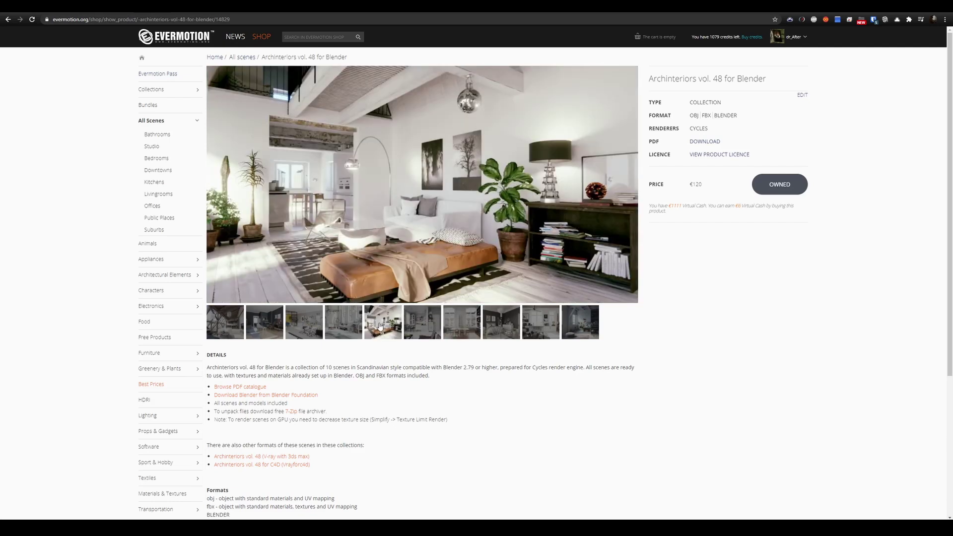
pyautogui.click(392, 250)
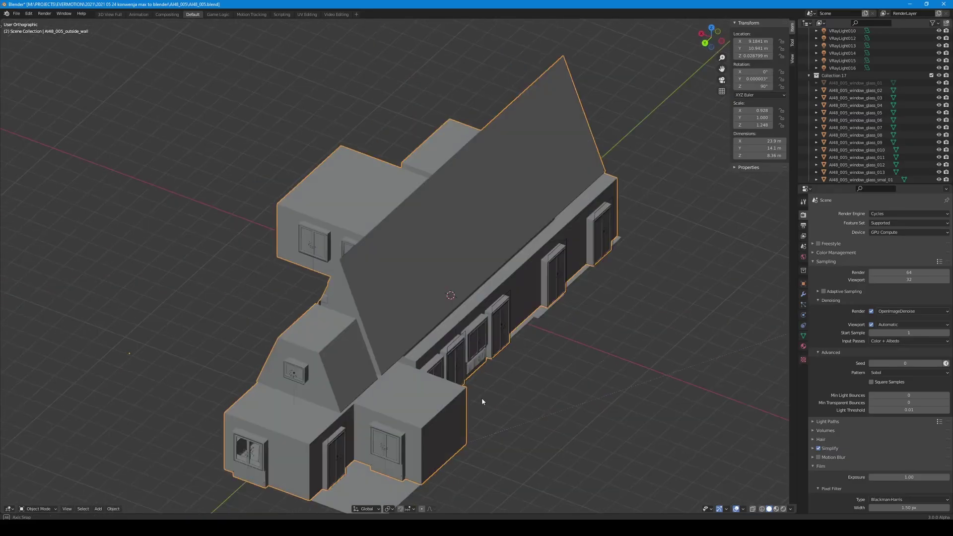
# Orbit around the house model and switch the viewport to wireframe shading
pyautogui.moveTo(481, 401); pyautogui.dragTo(464, 337, button='middle')
pyautogui.scroll(2, 453, 286)
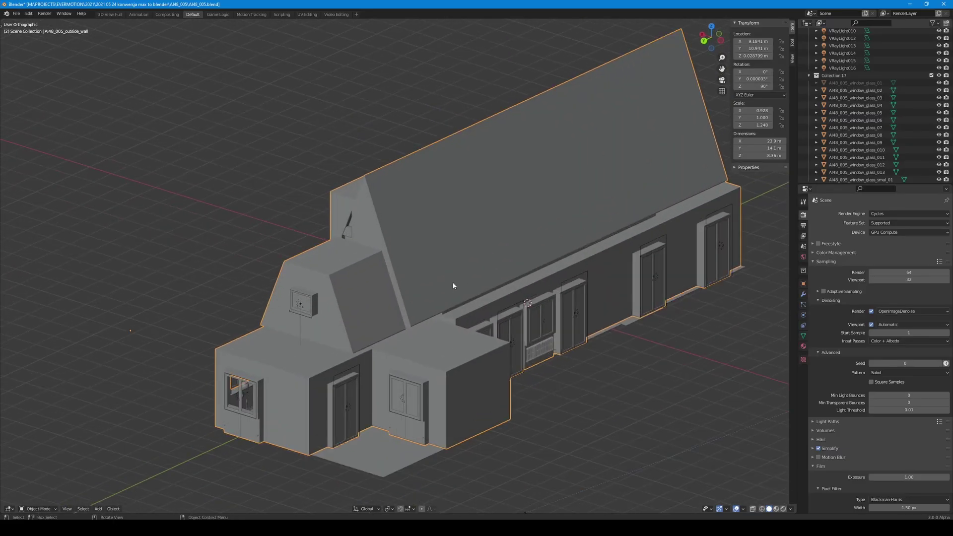
pyautogui.press('z')
pyautogui.click(402, 285)
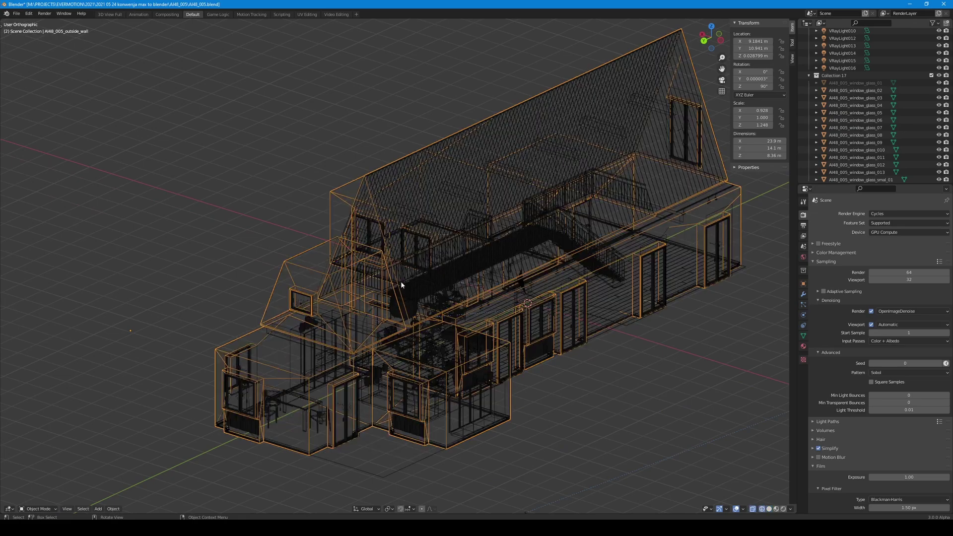
pyautogui.moveTo(401, 281)
pyautogui.mouseDown(button='middle')
pyautogui.moveTo(404, 307)
pyautogui.moveTo(451, 307)
pyautogui.moveTo(527, 340)
pyautogui.moveTo(535, 323)
pyautogui.moveTo(507, 333)
pyautogui.mouseUp(button='middle')
pyautogui.scroll(3, 457, 310)
pyautogui.scroll(-10, 506, 341)
# Look through the scene camera in solid shading, framing the living room
pyautogui.press('KP_0')
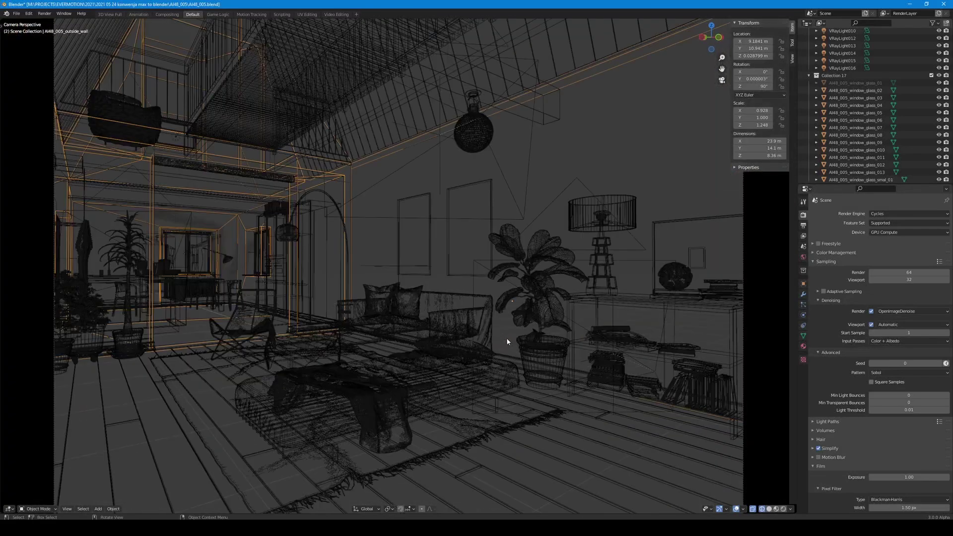
pyautogui.press('z')
pyautogui.click(549, 339)
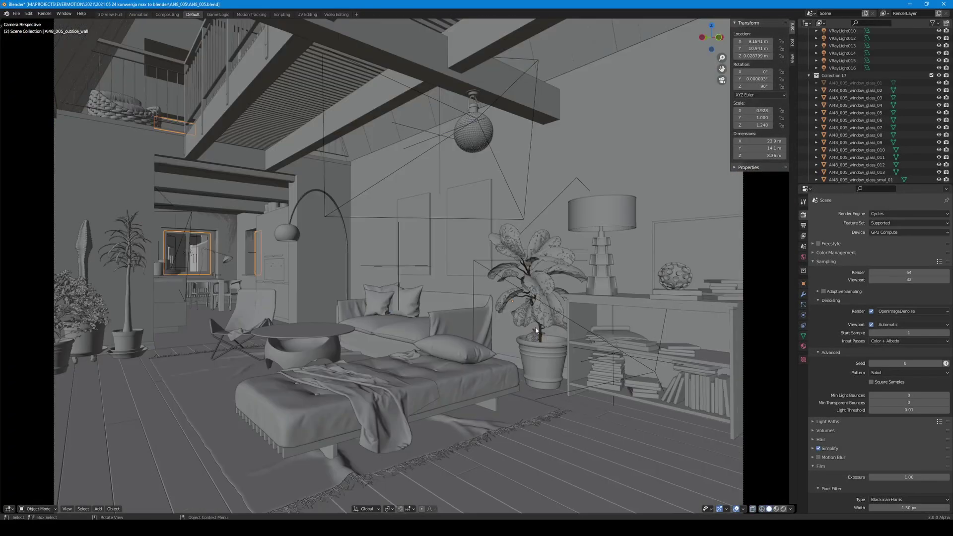
pyautogui.moveTo(402, 268)
pyautogui.keyDown('shift'); pyautogui.mouseDown(button='middle')
pyautogui.moveTo(487, 278)
pyautogui.moveTo(431, 296)
pyautogui.mouseUp(button='middle'); pyautogui.keyUp('shift')
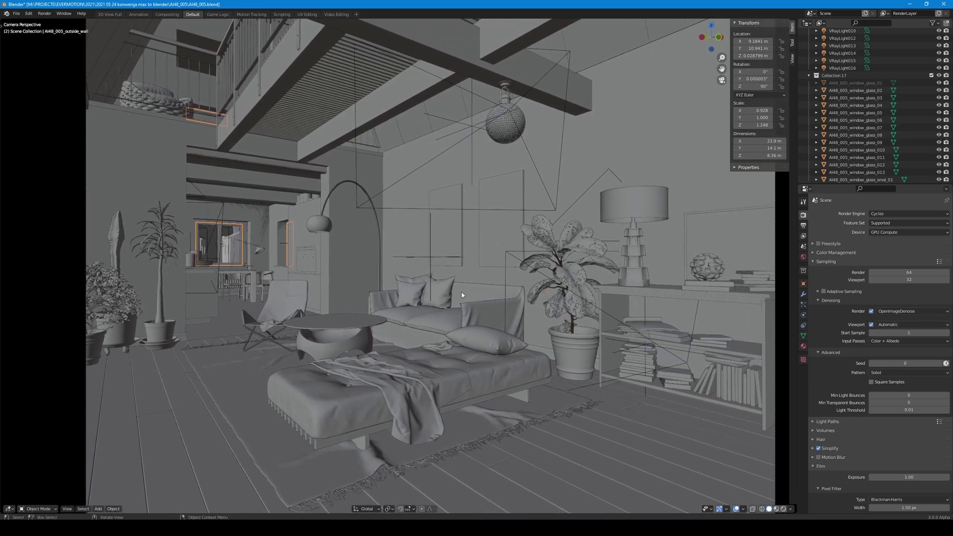
pyautogui.scroll(3, 462, 295)
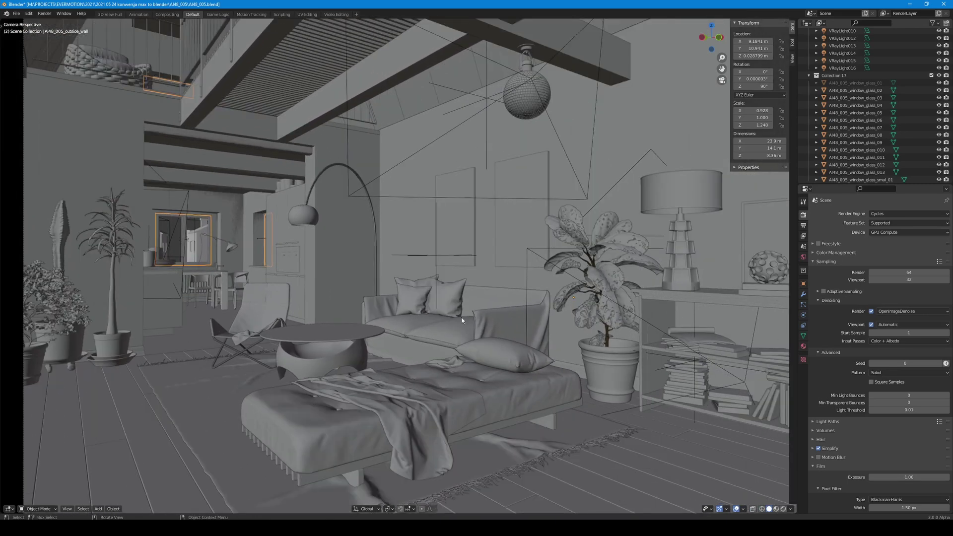
# Move the chaise longue's pillow, fabric, mattress and base into a new collection 'hidden_bed'
pyautogui.click(500, 353)
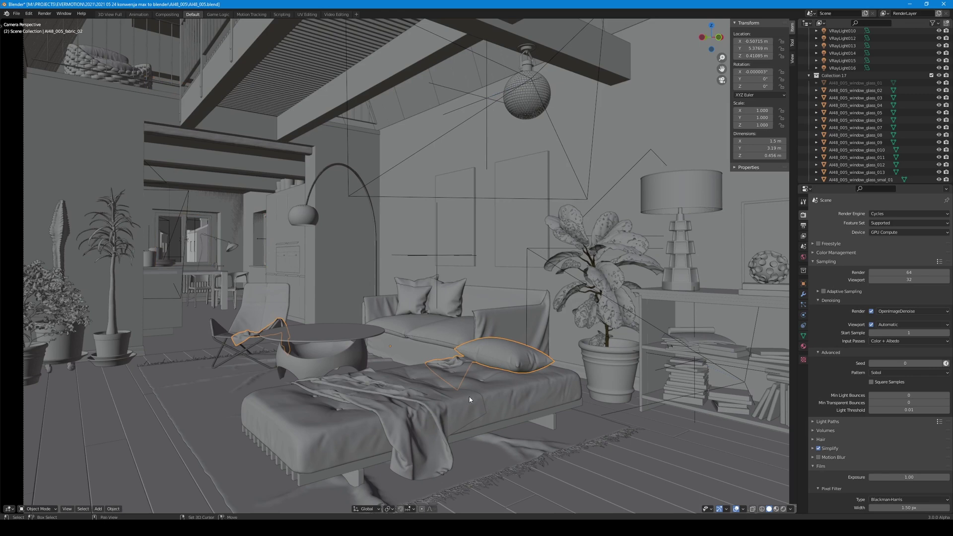
pyautogui.keyDown('shift'); pyautogui.click(507, 398); pyautogui.keyUp('shift')
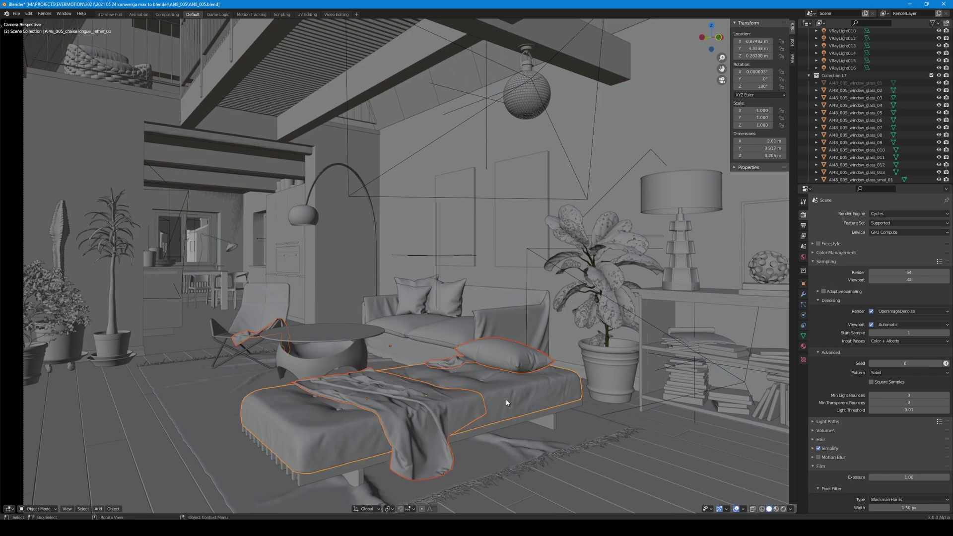
pyautogui.keyDown('shift'); pyautogui.click(552, 417); pyautogui.keyUp('shift')
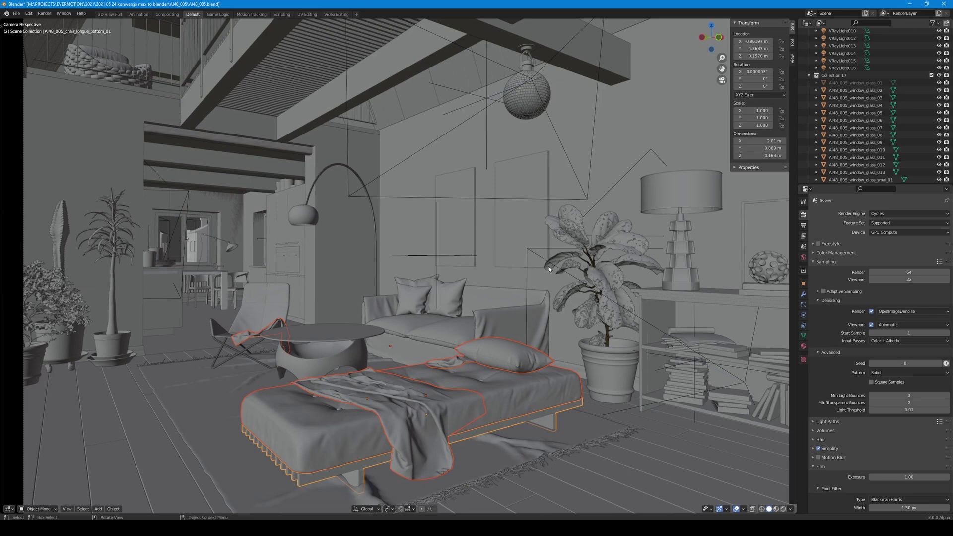
pyautogui.press('m')
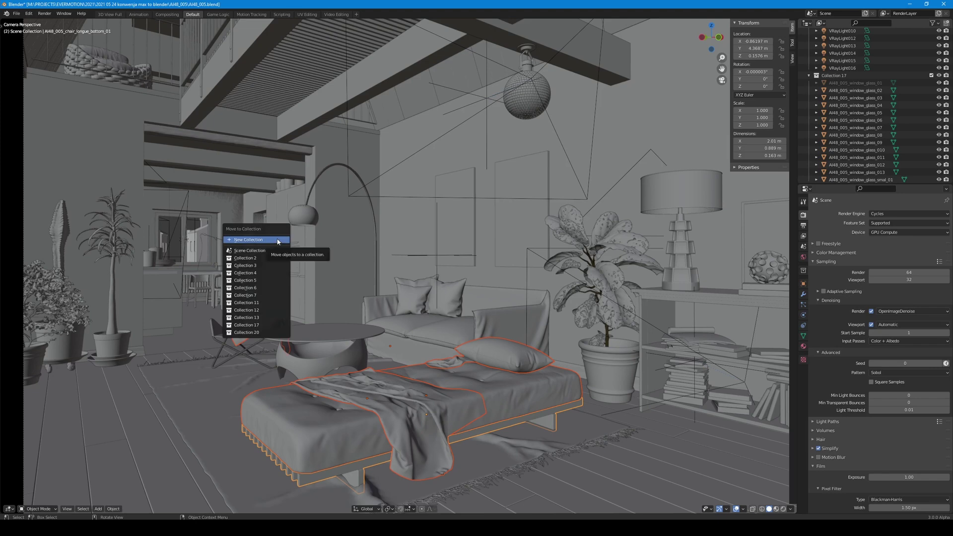
pyautogui.click(276, 238)
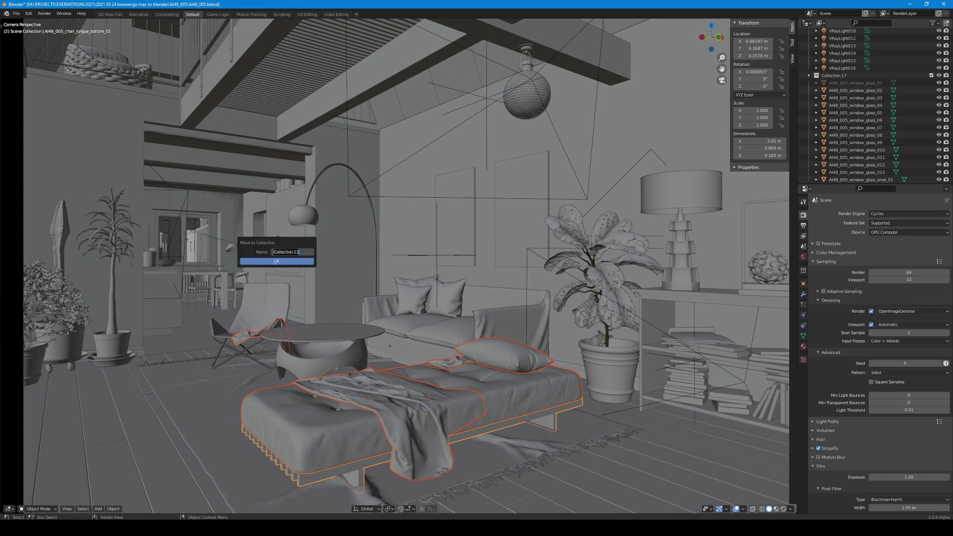
pyautogui.write('hidden_bed')
pyautogui.click(258, 261)
# Show the outliner's selectability toggles and hide the hidden_bed collection
pyautogui.click(809, 75)
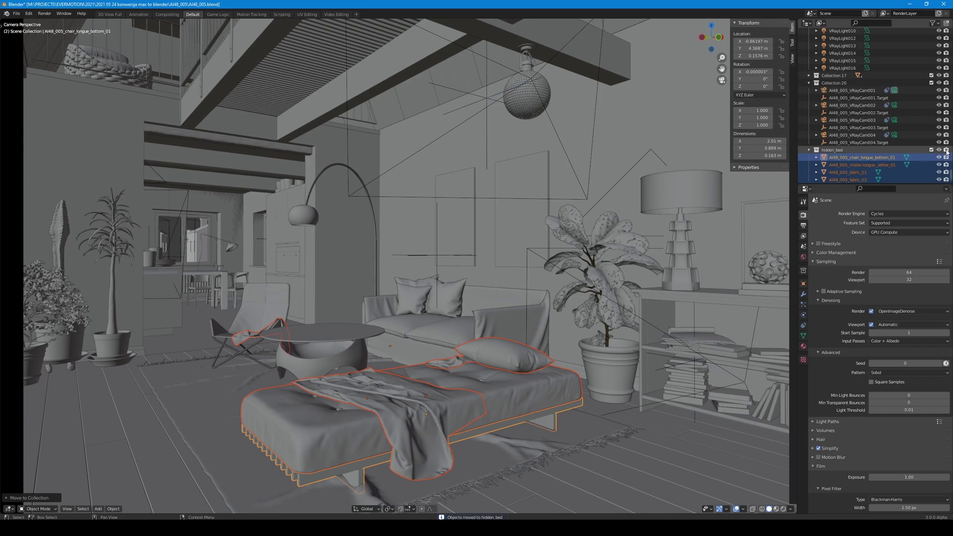
pyautogui.click(937, 23)
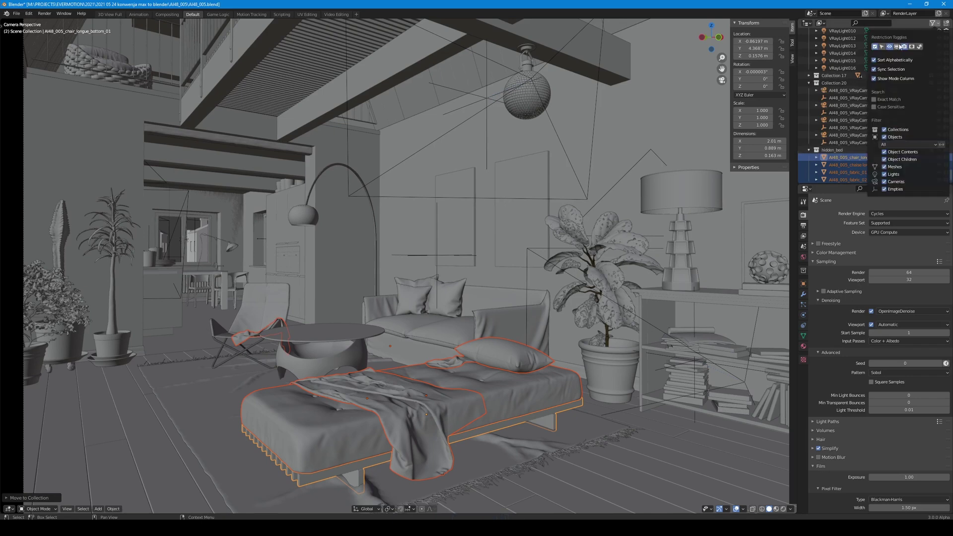
pyautogui.click(881, 47)
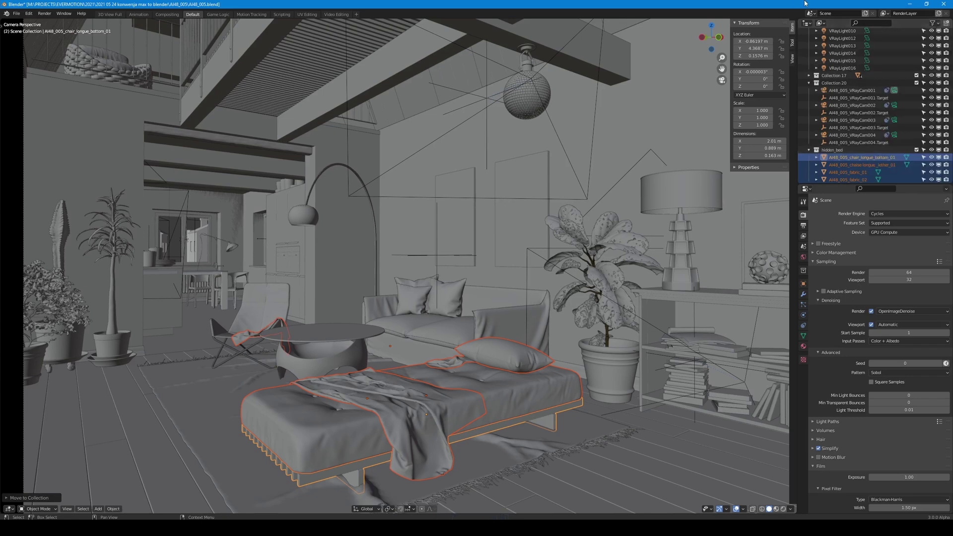
pyautogui.click(938, 149)
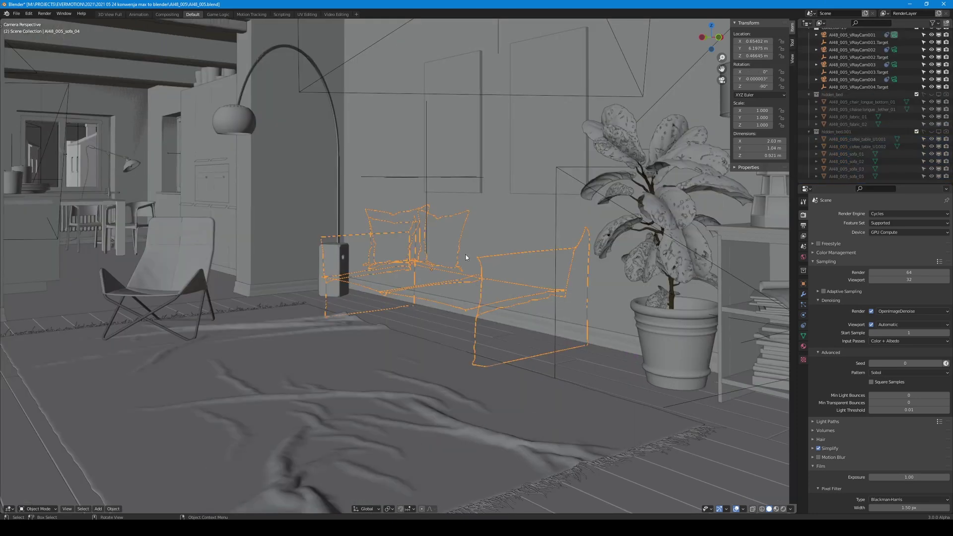
pyautogui.press('m')
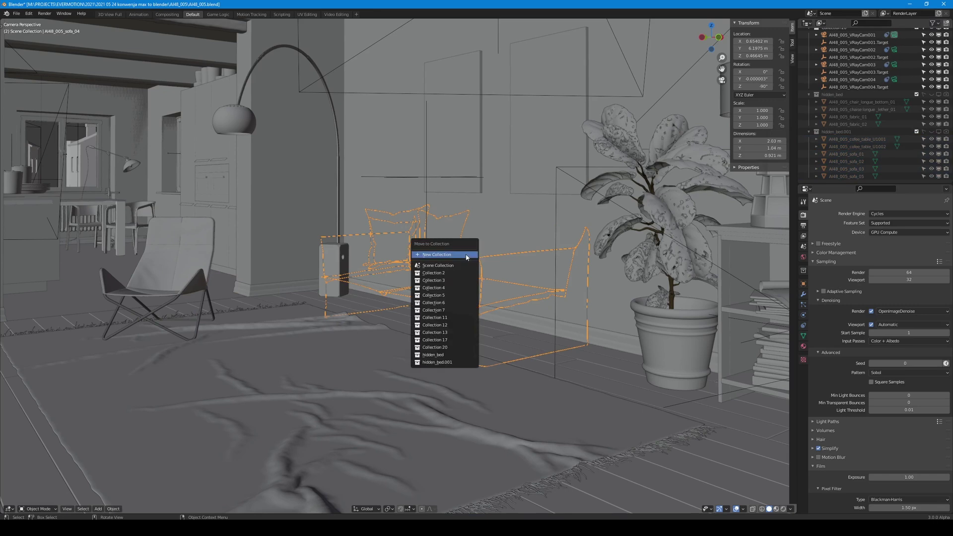
# Send the sofa to hidden_bed, then rotate the armchair and its metal frame about Z
pyautogui.click(445, 355)
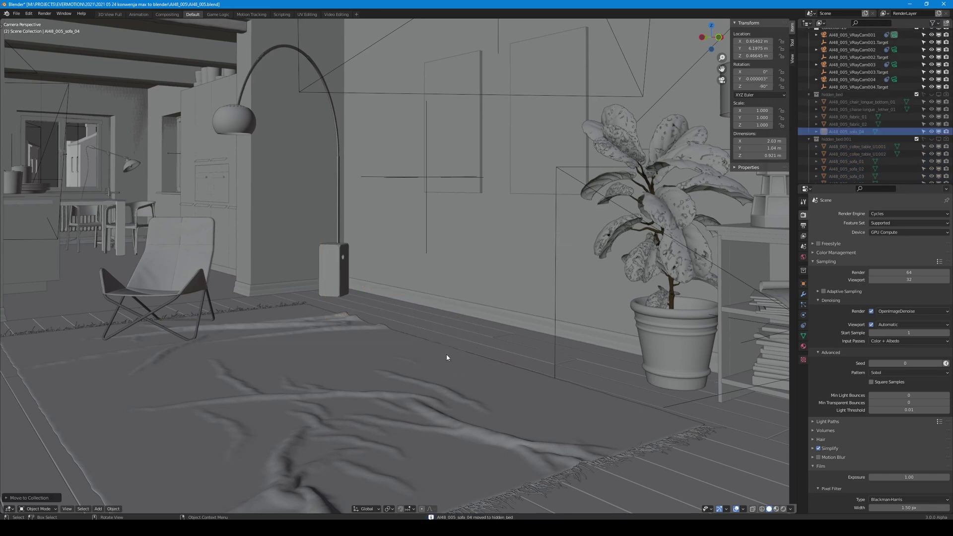
pyautogui.click(183, 271)
pyautogui.keyDown('shift'); pyautogui.moveTo(183, 271); pyautogui.dragTo(355, 266, button='middle'); pyautogui.keyUp('shift')
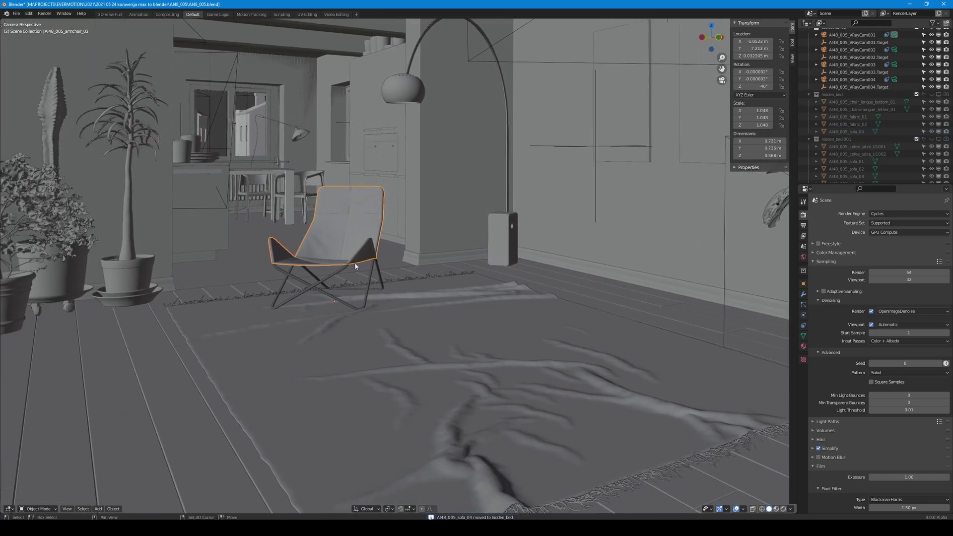
pyautogui.keyDown('shift'); pyautogui.click(332, 278); pyautogui.keyUp('shift')
pyautogui.press('r')
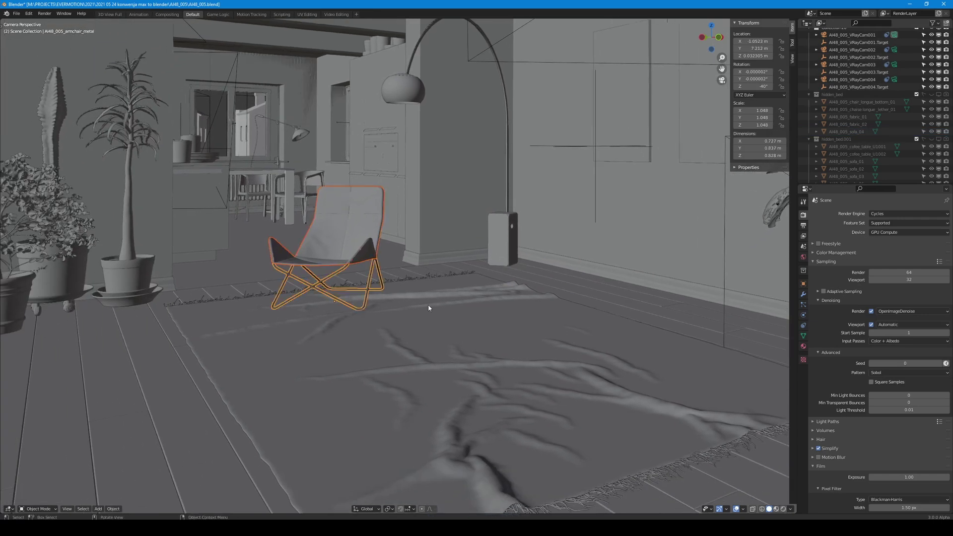
pyautogui.press('z')
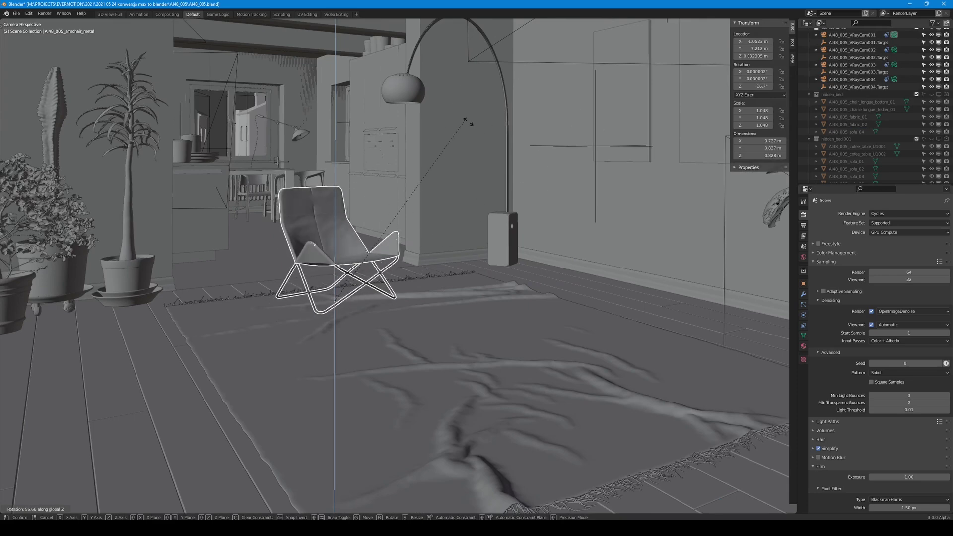
pyautogui.click(501, 142)
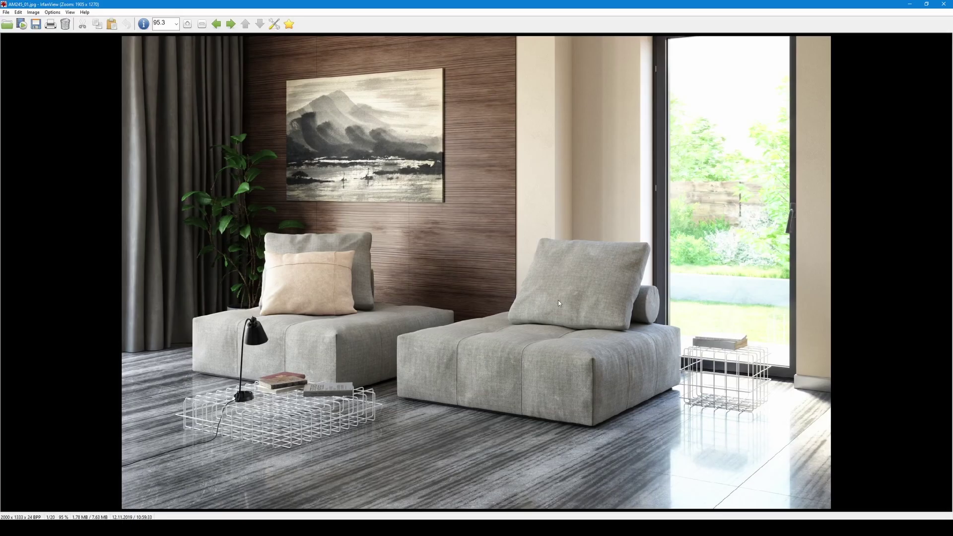
# Scroll the AM245 renders to image 04, then select AM245_04.fbx in the FBX folder
pyautogui.scroll(-2, 552, 245)
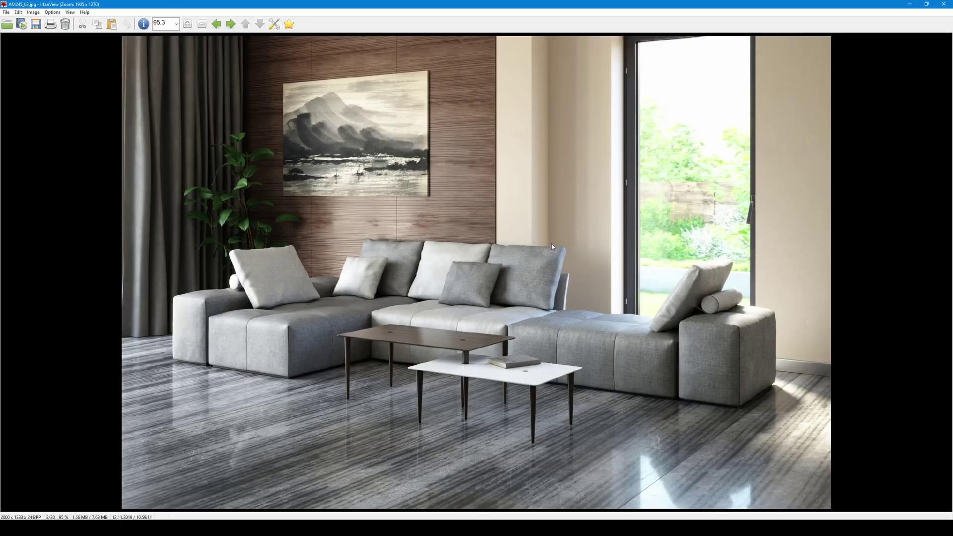
pyautogui.scroll(-1, 552, 246)
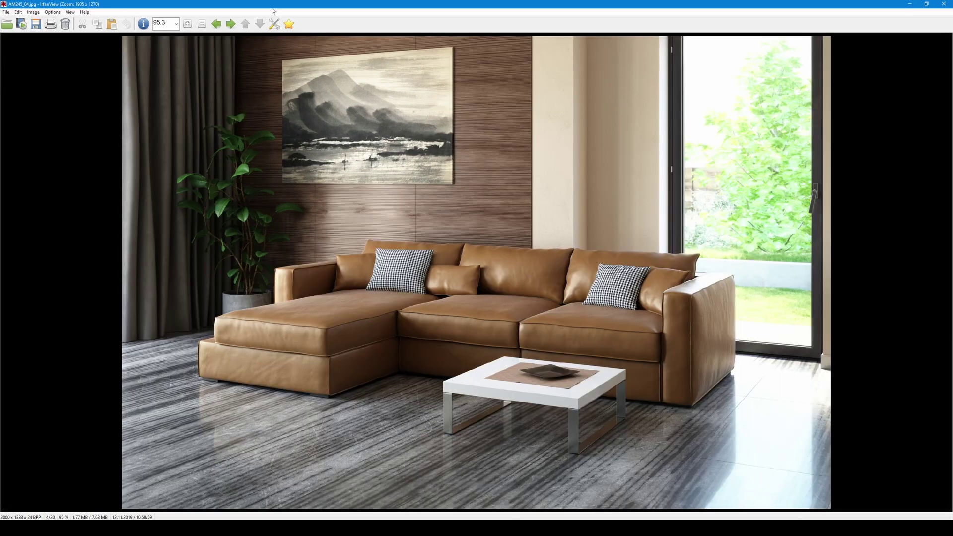
pyautogui.click(944, 3)
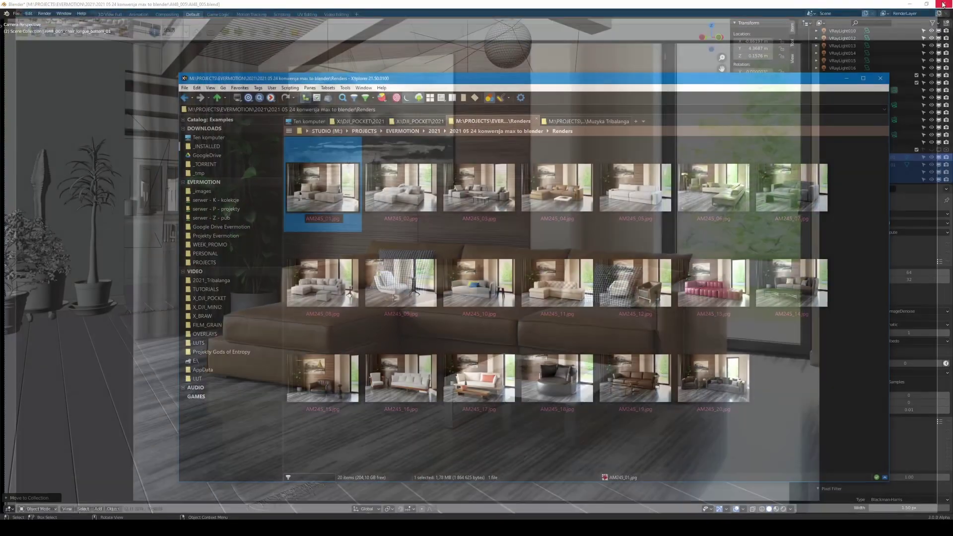
pyautogui.click(508, 132)
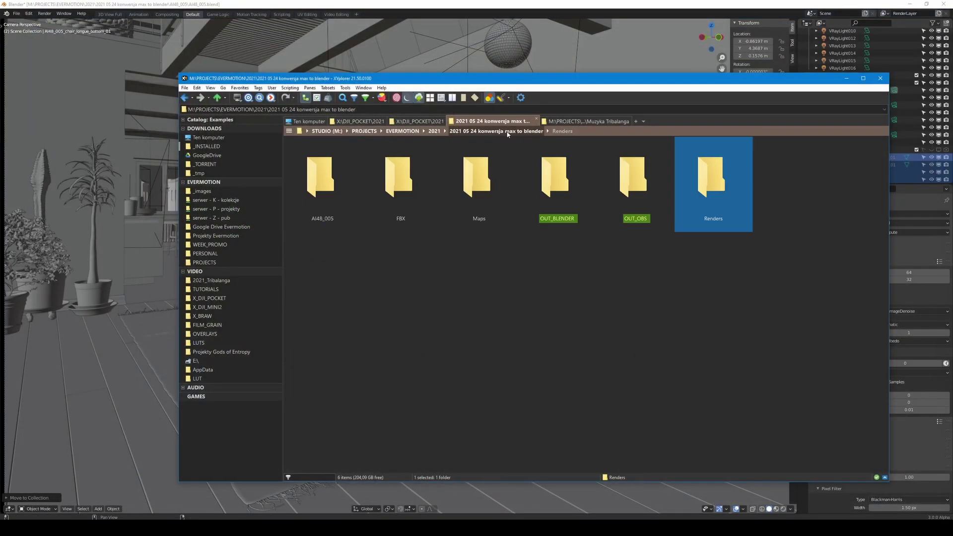
pyautogui.doubleClick(412, 190)
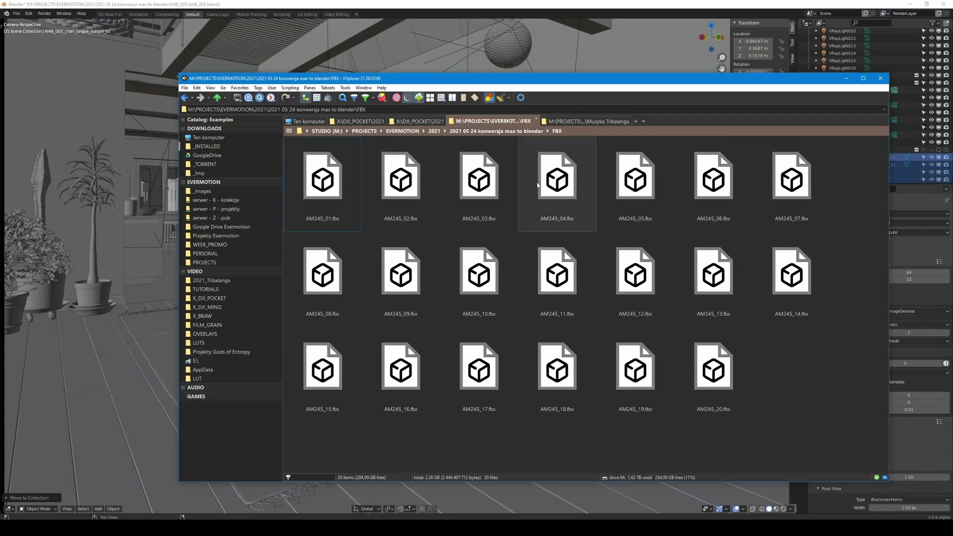
pyautogui.click(553, 190)
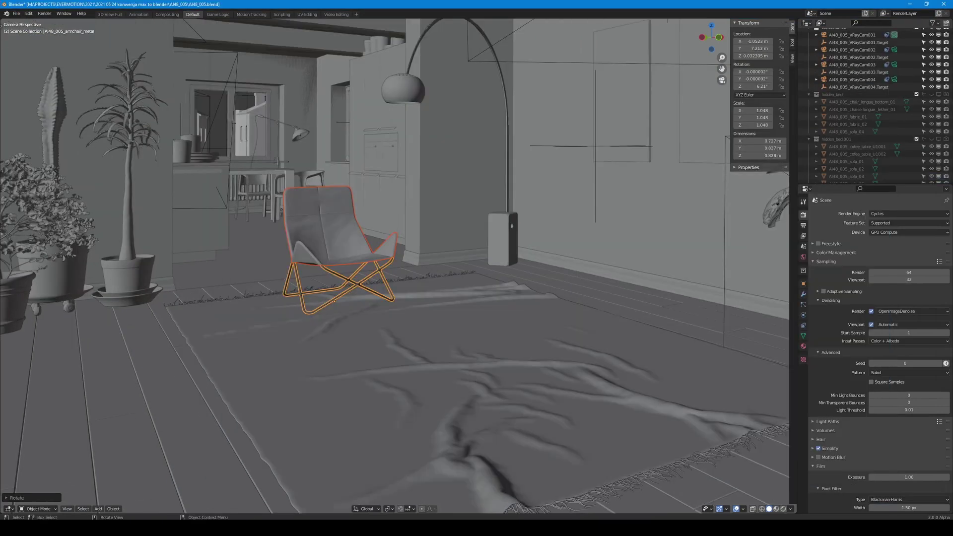
# Import AM245_04.fbx from the project's FBX folder via File > Import > FBX
pyautogui.click(17, 14)
pyautogui.moveTo(45, 116)
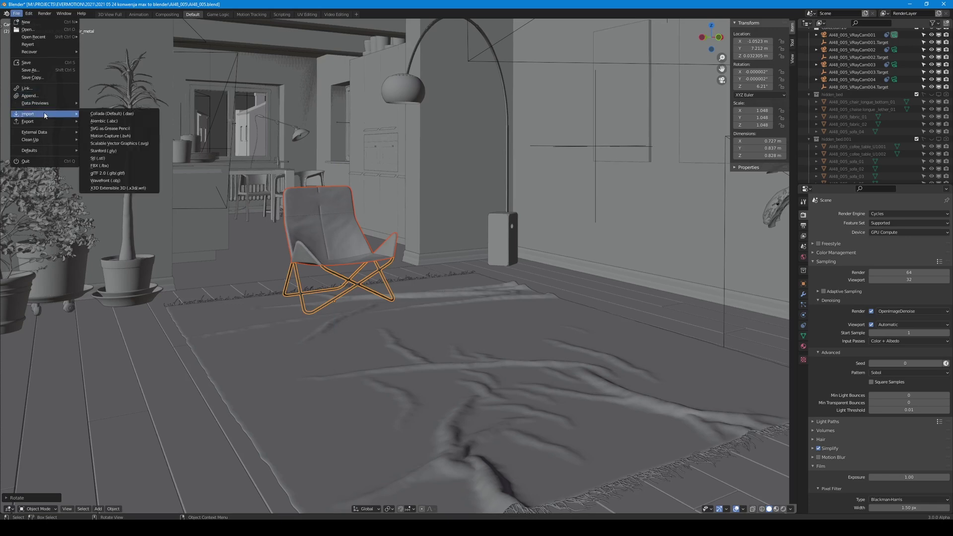
pyautogui.click(115, 170)
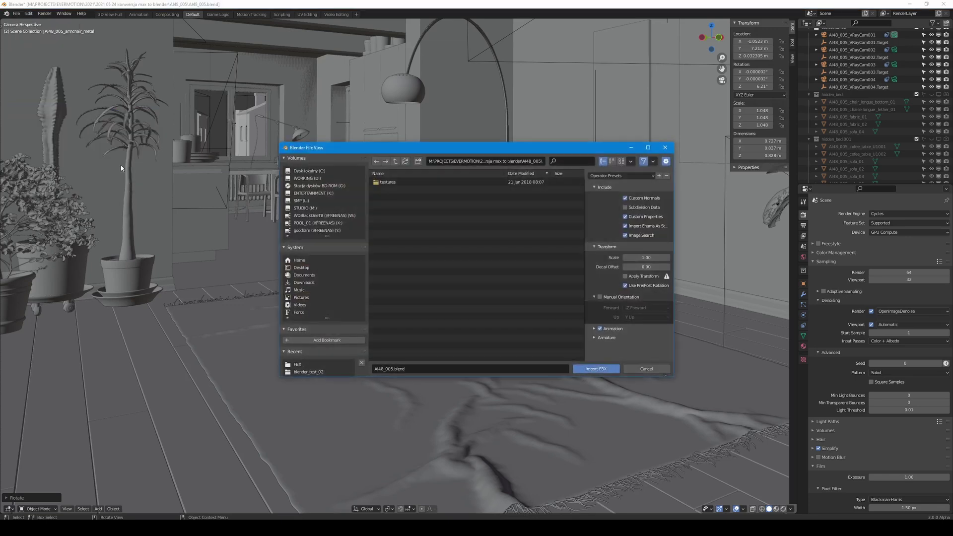
pyautogui.click(395, 162)
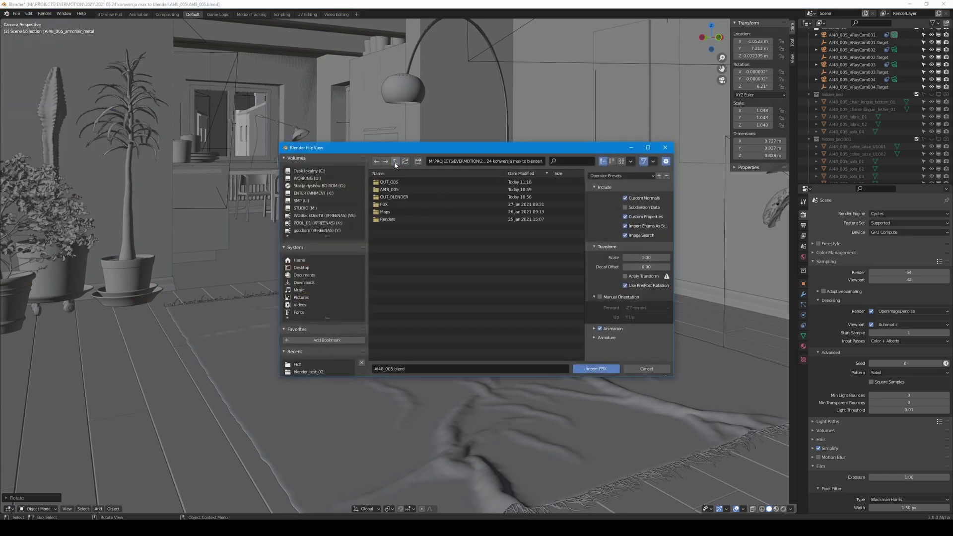
pyautogui.click(392, 189)
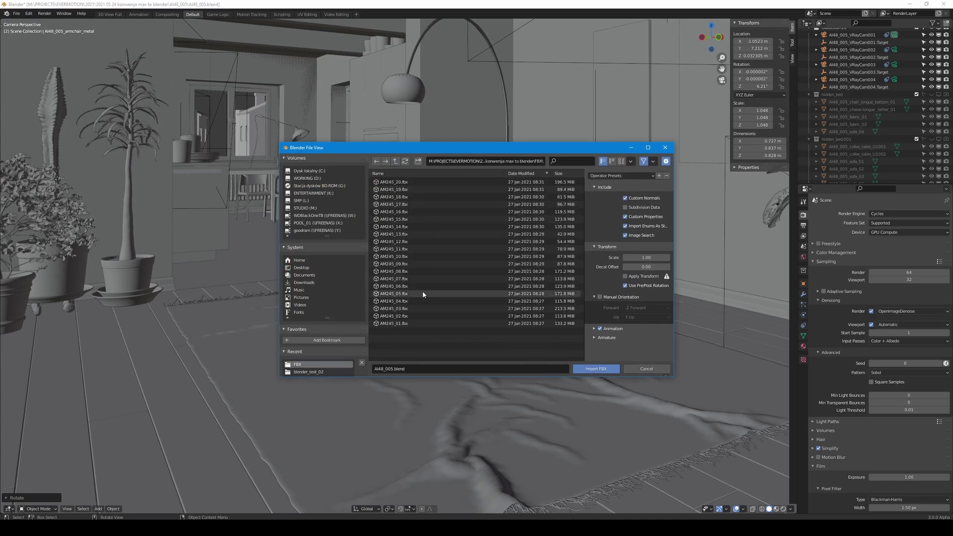
pyautogui.click(405, 301)
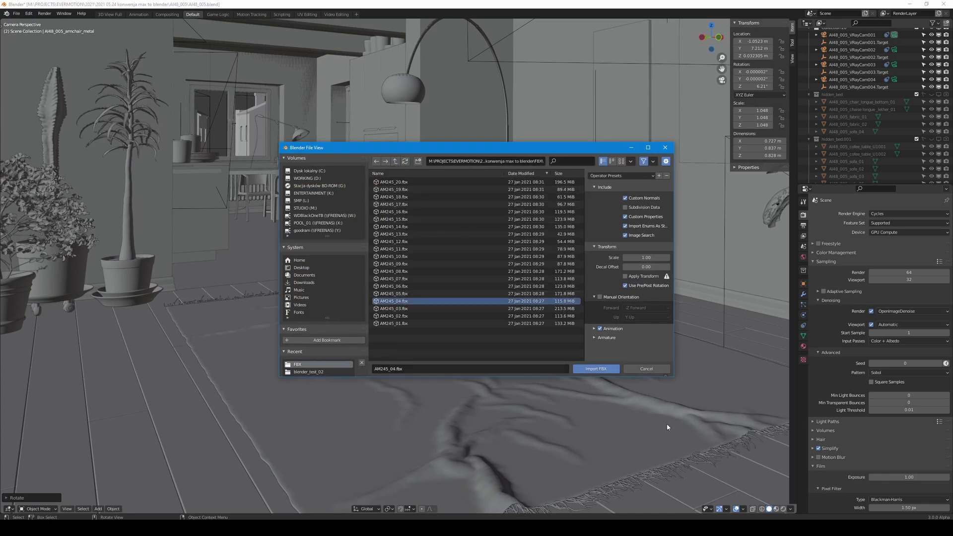
pyautogui.click(595, 368)
# Switch to wireframe shading and a top view centred on the floor plan
pyautogui.press('z')
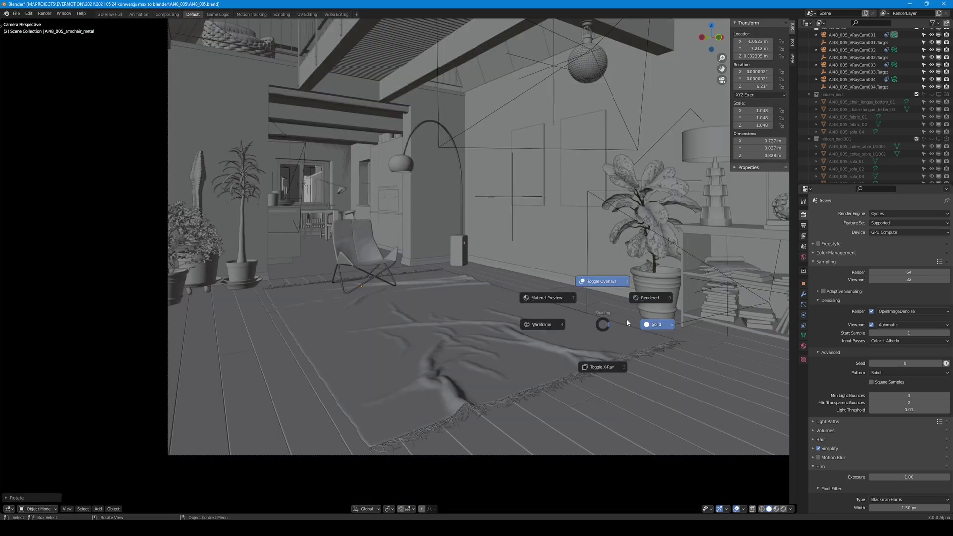
pyautogui.click(544, 321)
pyautogui.press('KP_7')
pyautogui.scroll(-3, 544, 317)
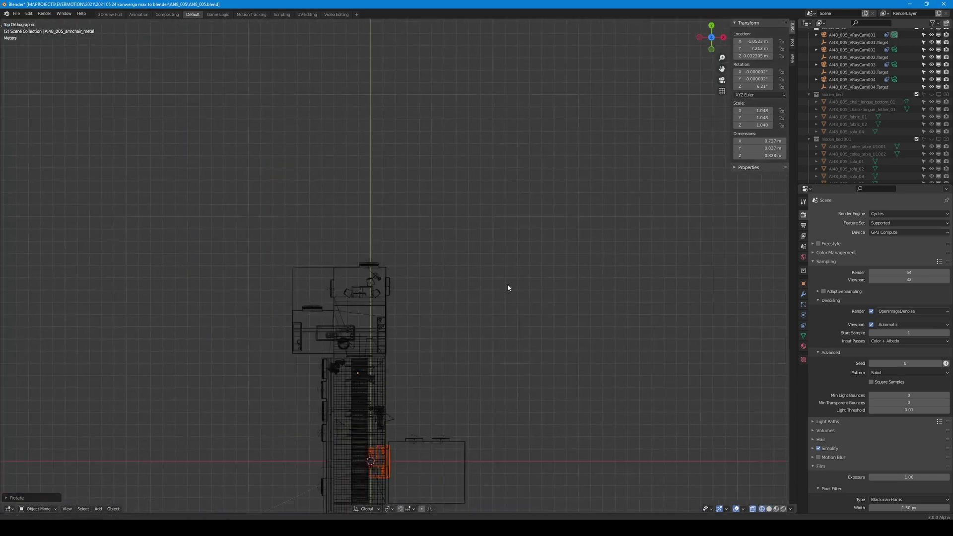
pyautogui.keyDown('shift'); pyautogui.moveTo(508, 285); pyautogui.dragTo(552, 246, button='middle'); pyautogui.keyUp('shift')
pyautogui.scroll(5, 552, 250)
# Move the imported sofa from the origin into the living area beside the armchair
pyautogui.press('g')
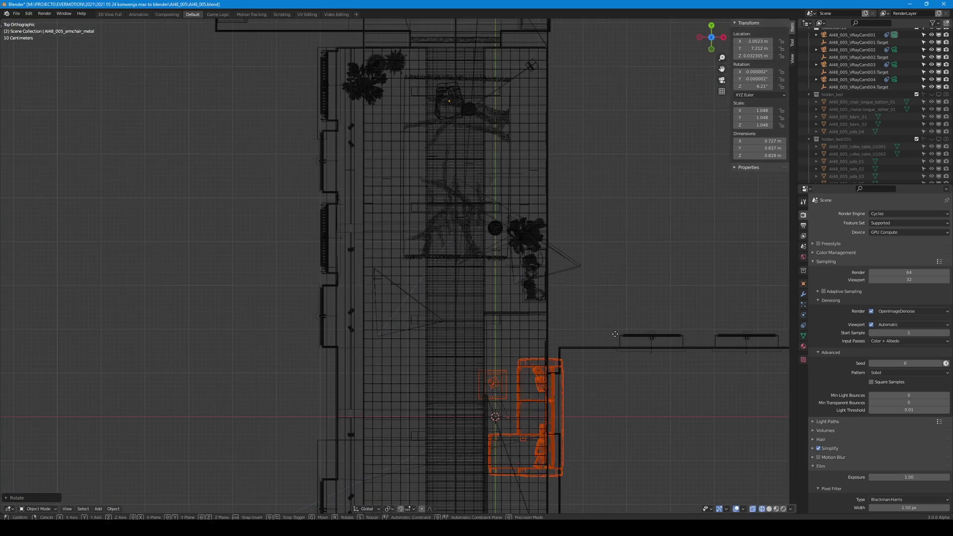
pyautogui.click(595, 72)
pyautogui.scroll(5, 552, 104)
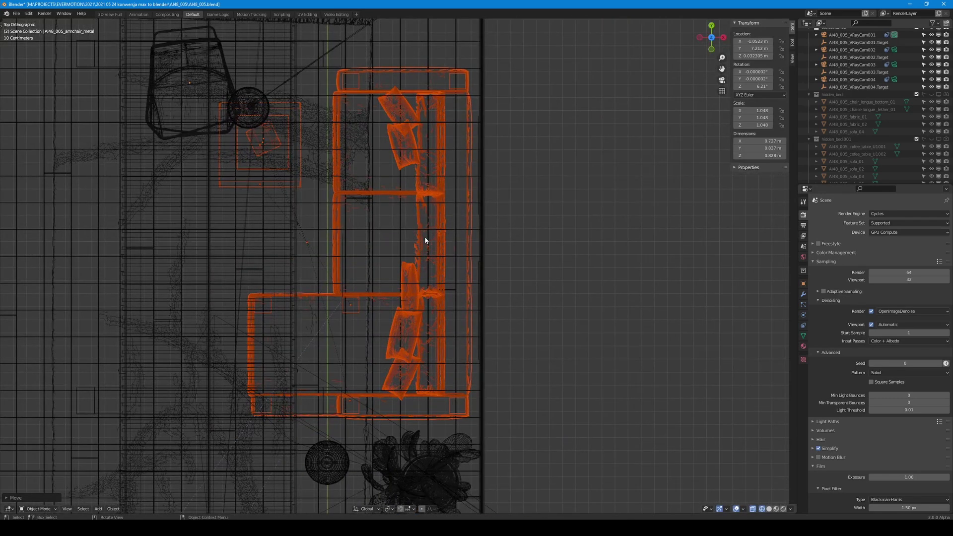
pyautogui.press('g')
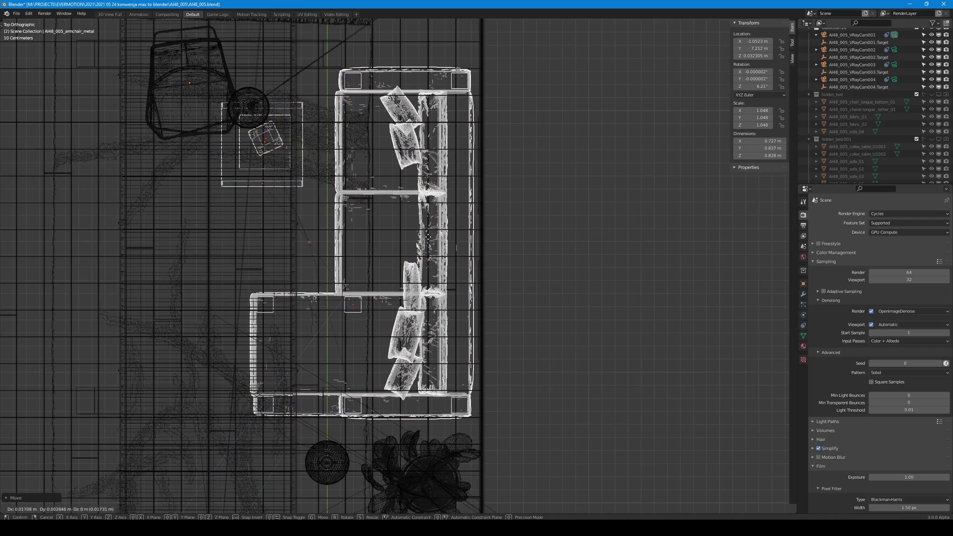
pyautogui.click(428, 236)
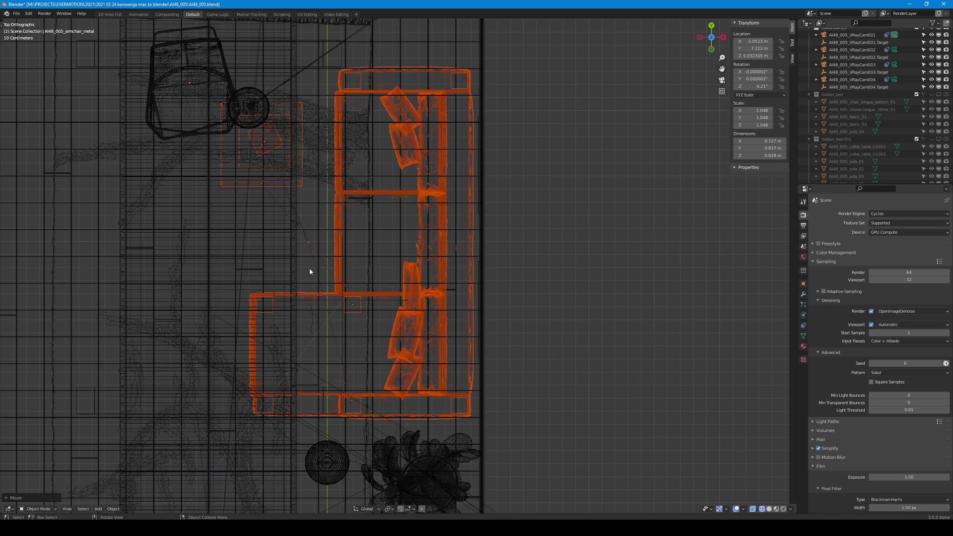
pyautogui.press('KP_1')
# Set snapping to Vertex and drop the sofa 0.313 m along Z onto the floor
pyautogui.keyDown('shift'); pyautogui.moveTo(300, 272); pyautogui.dragTo(441, 273, button='middle'); pyautogui.keyUp('shift')
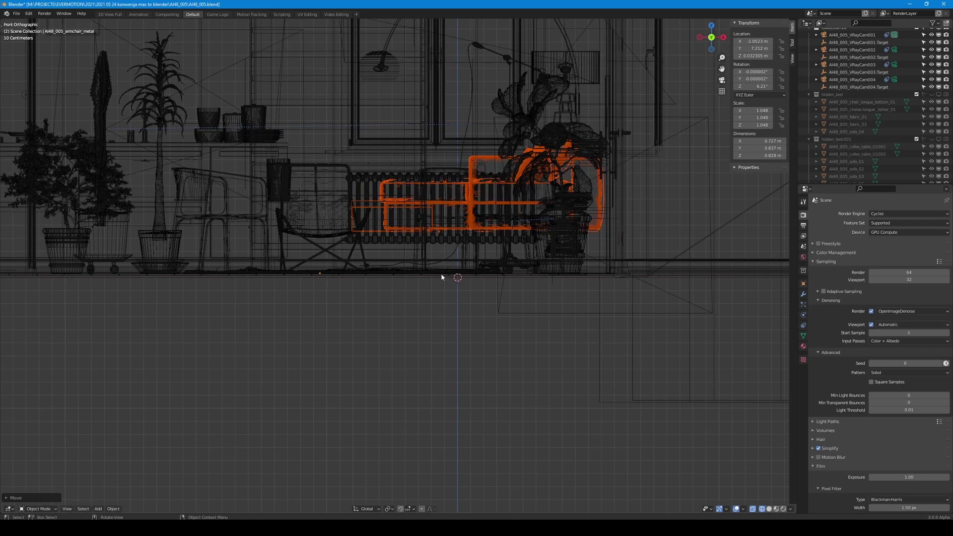
pyautogui.scroll(3, 438, 272)
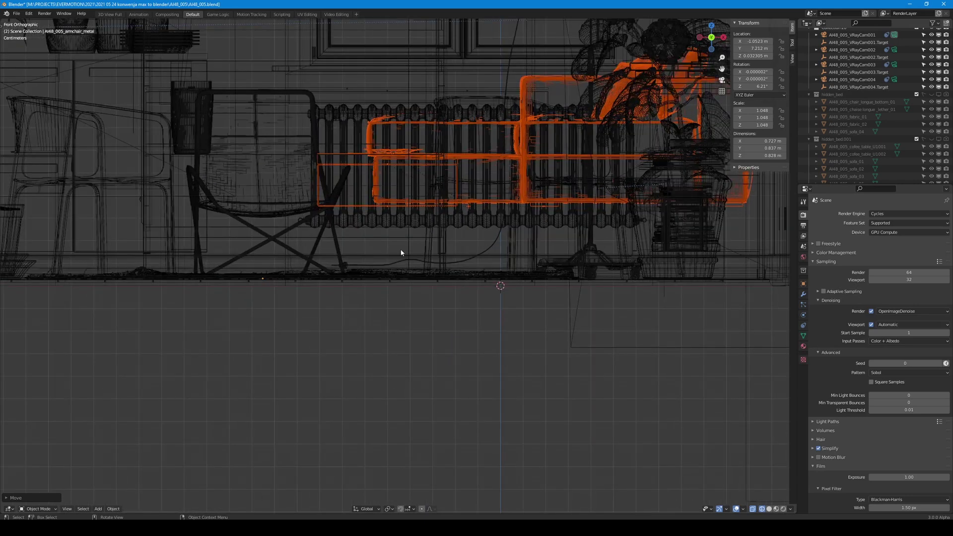
pyautogui.hotkey('ctrl', 'shift', 'Tab')
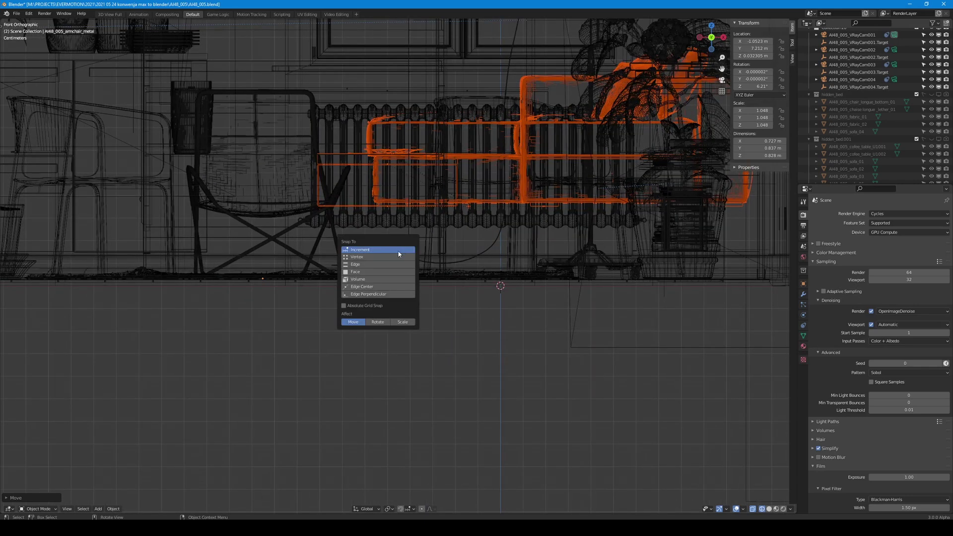
pyautogui.click(377, 257)
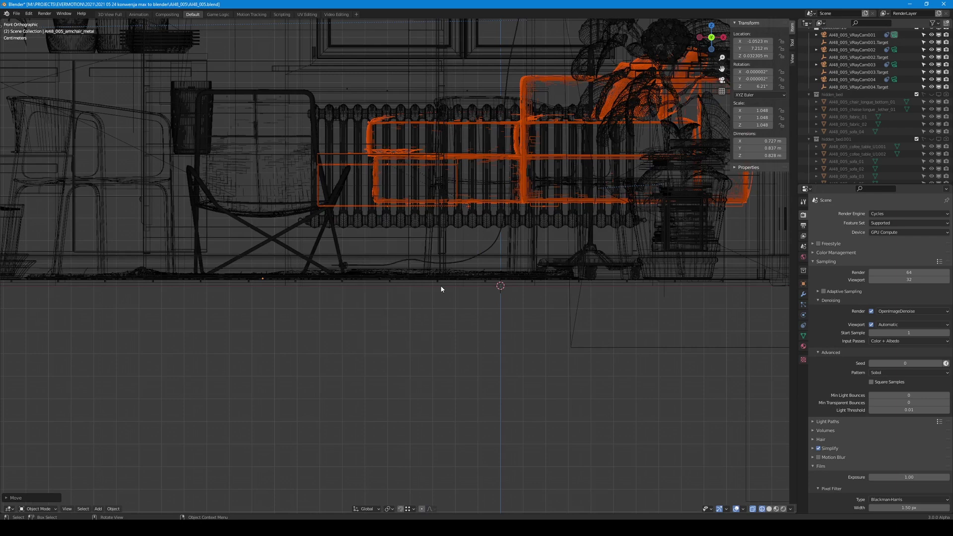
pyautogui.press('g')
pyautogui.press('z')
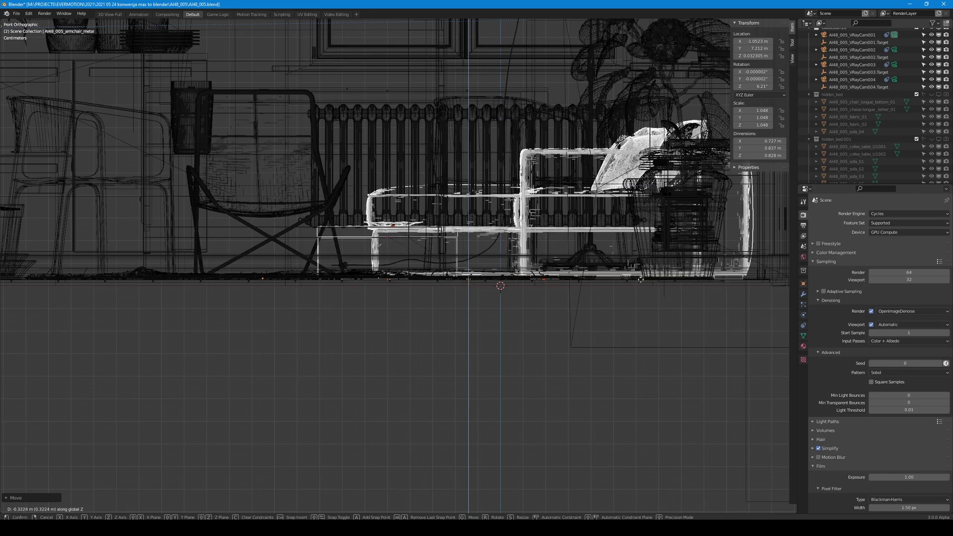
pyautogui.click(640, 282)
# Rotate the armchair to about 88.6° in top view and nudge it into place
pyautogui.moveTo(640, 282); pyautogui.dragTo(277, 288, button='middle')
pyautogui.click(237, 270)
pyautogui.press('KP_7')
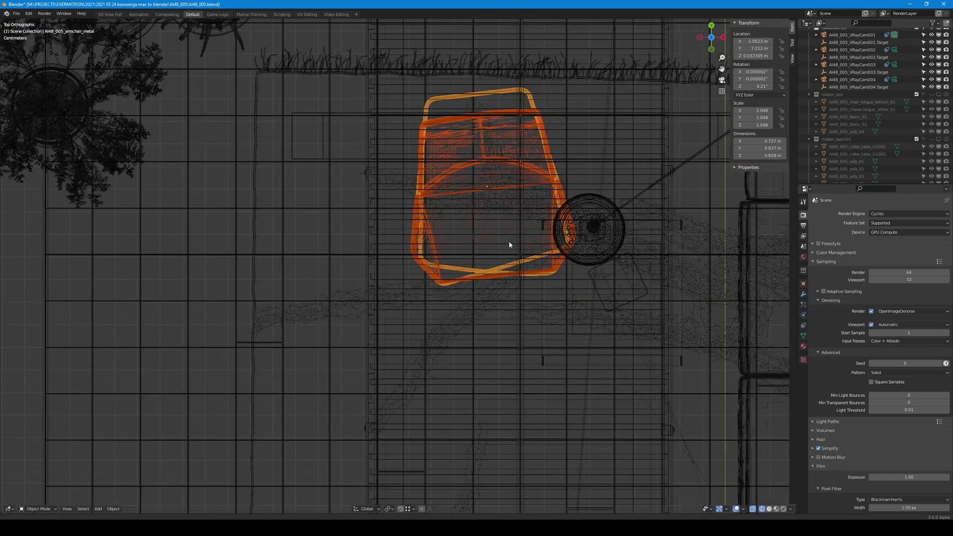
pyautogui.press('r')
pyautogui.press('Return')
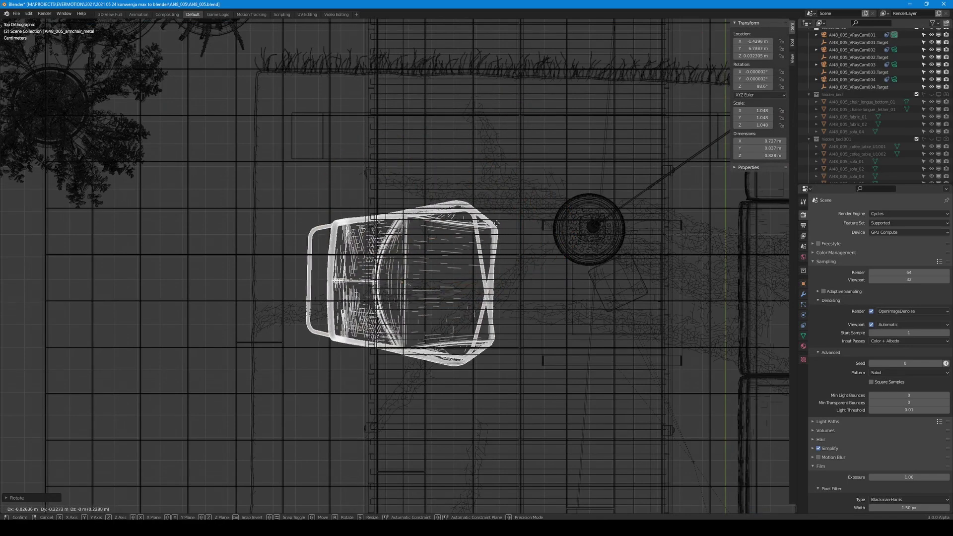
pyautogui.press('g')
pyautogui.press('Return')
# Return to the camera view in solid shading
pyautogui.press('KP_0')
pyautogui.press('z')
pyautogui.click(510, 272)
pyautogui.scroll(4, 511, 298)
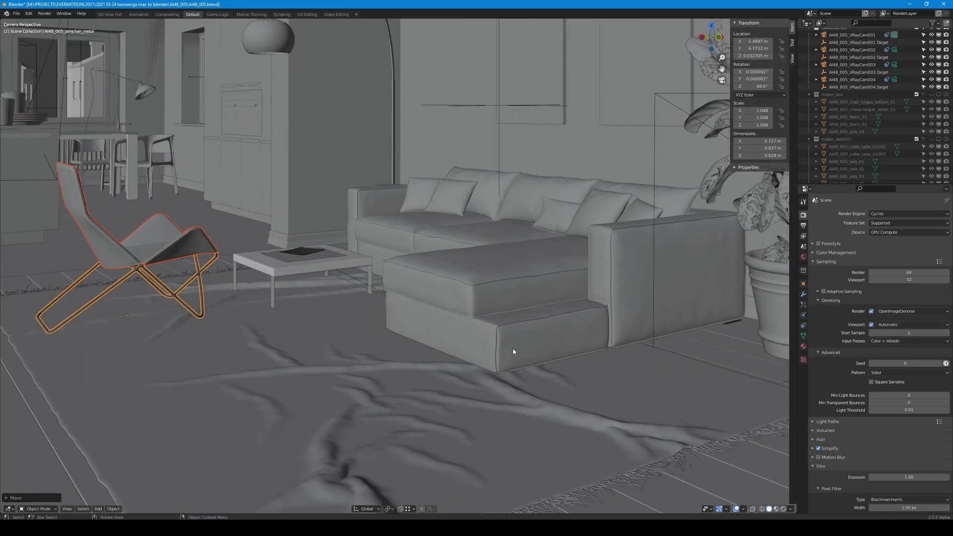
pyautogui.scroll(-4, 532, 299)
pyautogui.click(467, 280)
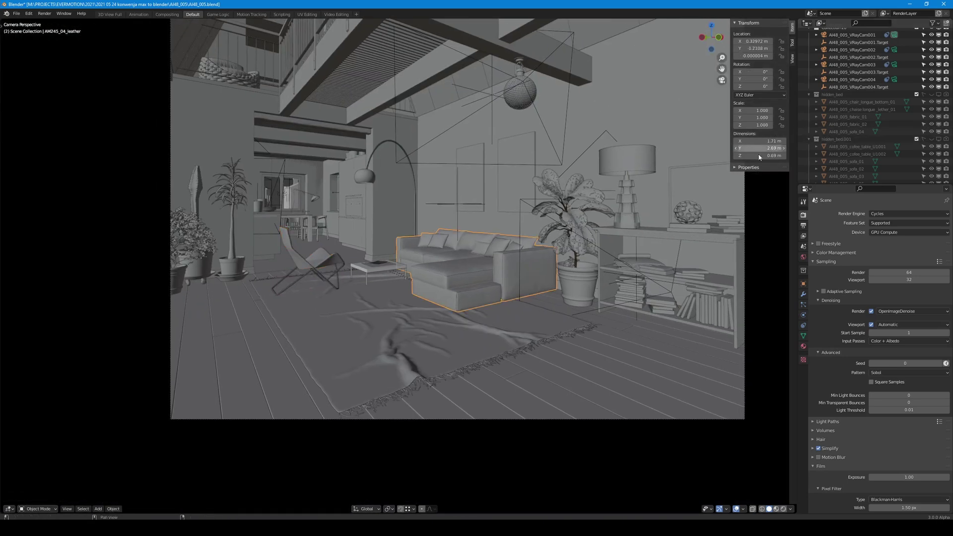
pyautogui.scroll(-1, 844, 134)
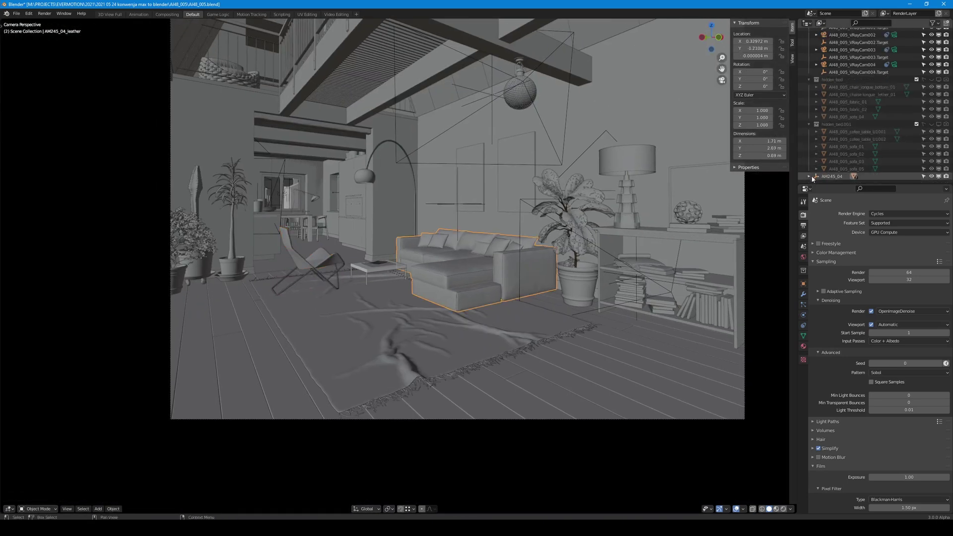
pyautogui.scroll(-3, 832, 157)
pyautogui.click(849, 131)
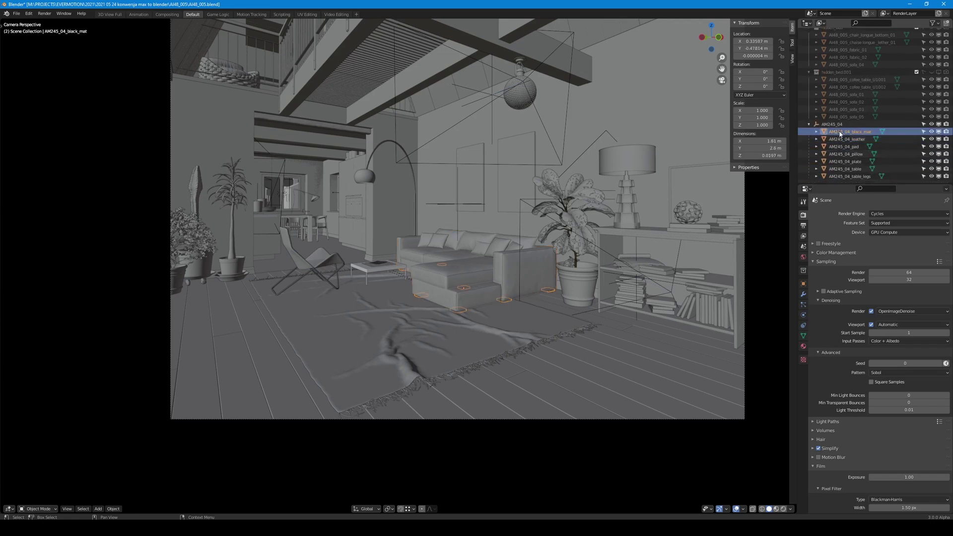
pyautogui.keyDown('shift'); pyautogui.click(849, 176); pyautogui.keyUp('shift')
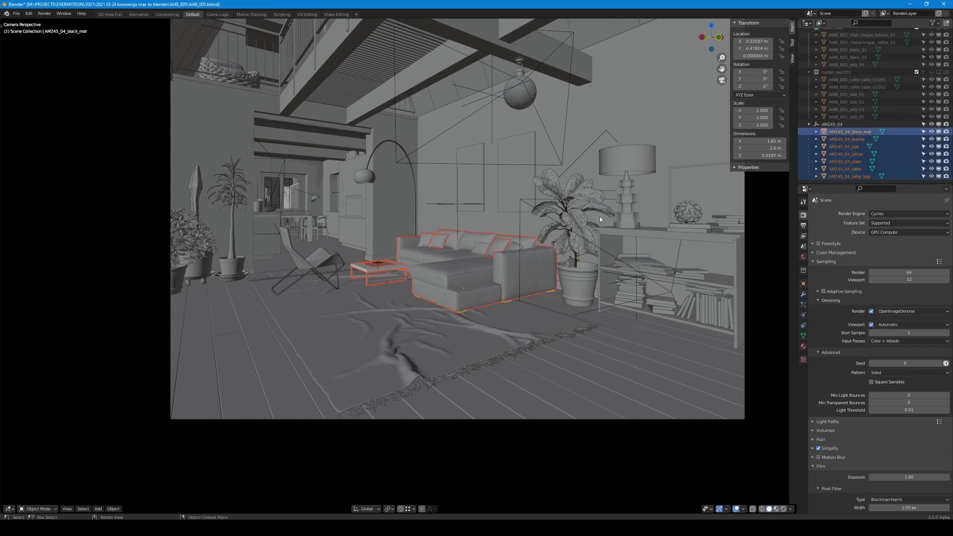
pyautogui.press('KP_Divide')
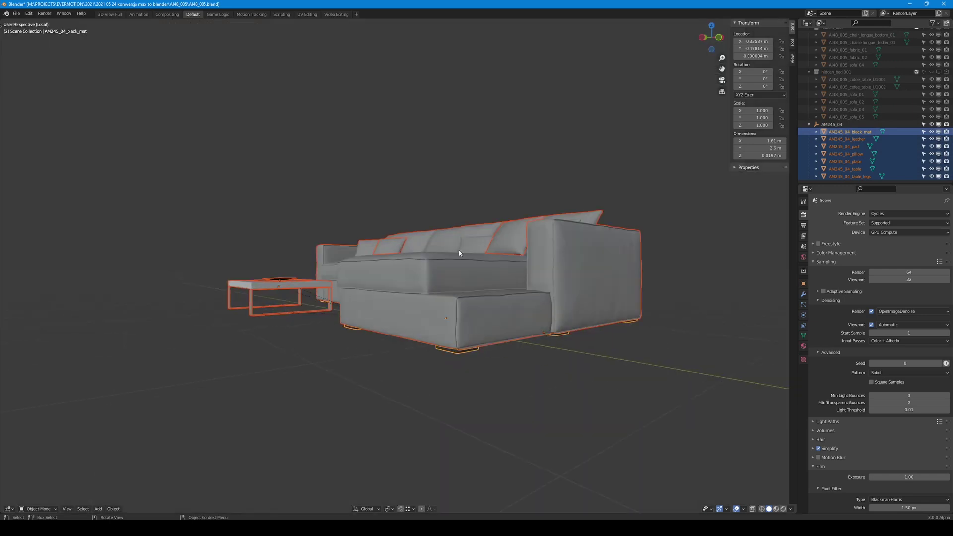
pyautogui.press('z')
pyautogui.click(408, 258)
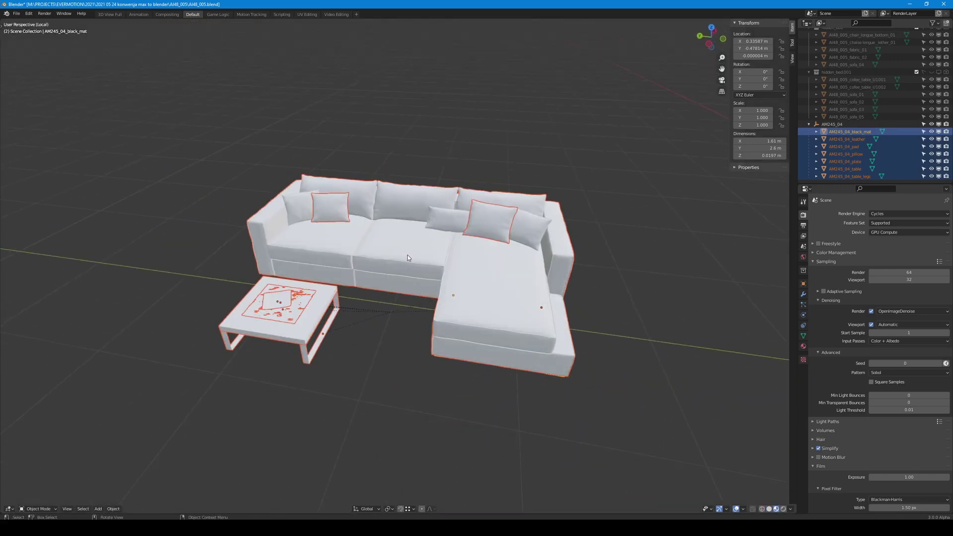
pyautogui.hotkey('ctrl', 'space')
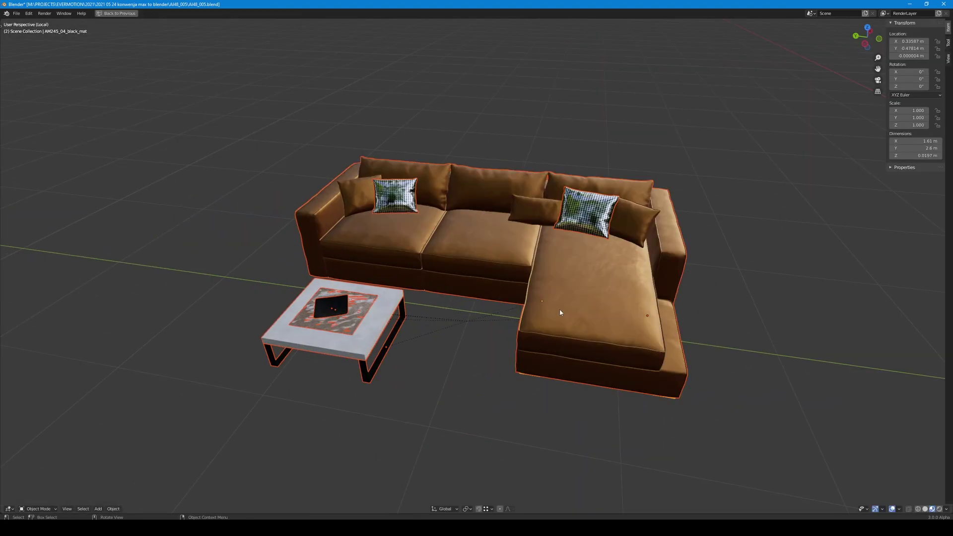
pyautogui.moveTo(557, 312); pyautogui.dragTo(672, 327, button='middle')
pyautogui.scroll(3, 548, 301)
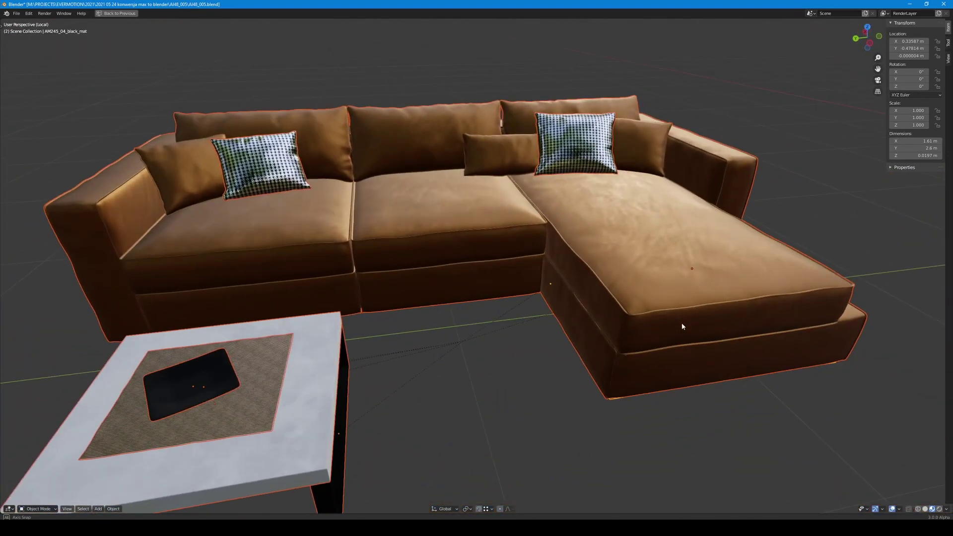
pyautogui.hotkey('ctrl', 'space')
pyautogui.press('KP_Divide')
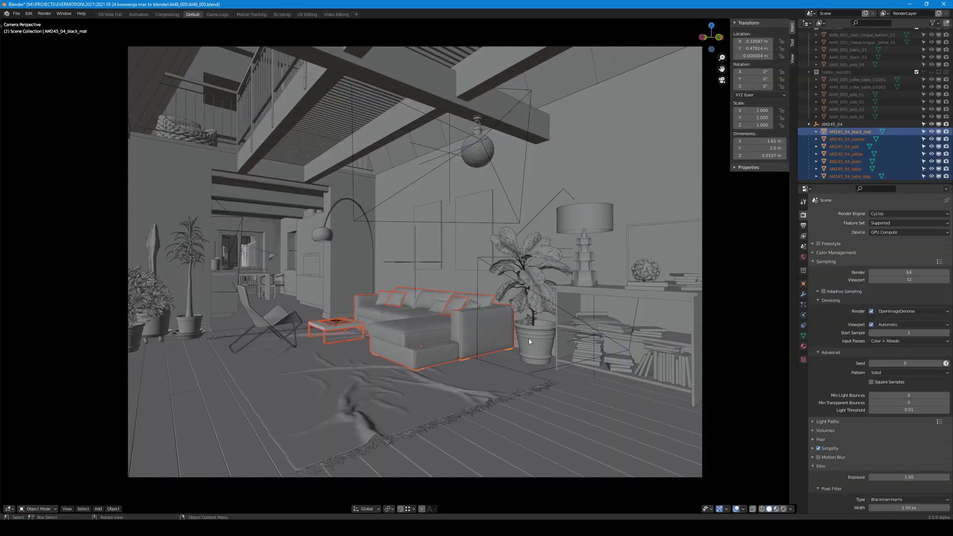
pyautogui.press('F12')
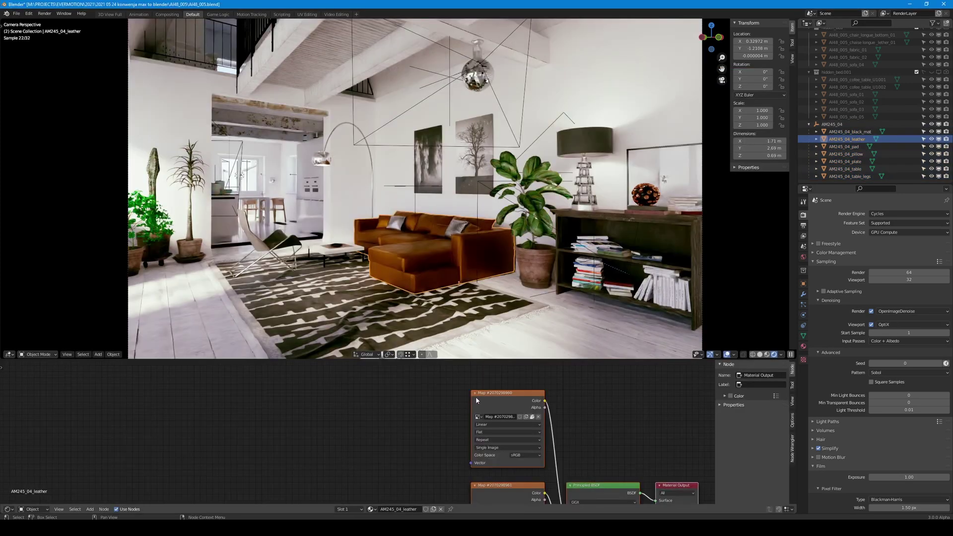
pyautogui.moveTo(459, 399)
pyautogui.mouseDown(button='middle')
pyautogui.moveTo(370, 391)
pyautogui.moveTo(444, 392)
pyautogui.mouseUp(button='middle')
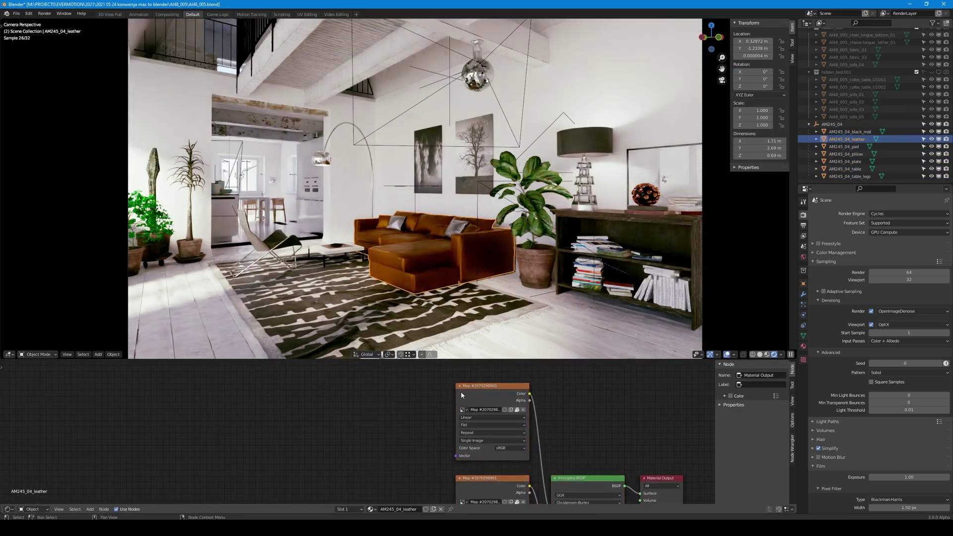
pyautogui.click(498, 398)
pyautogui.moveTo(498, 399); pyautogui.dragTo(291, 394)
pyautogui.moveTo(358, 441); pyautogui.dragTo(383, 439, button='middle')
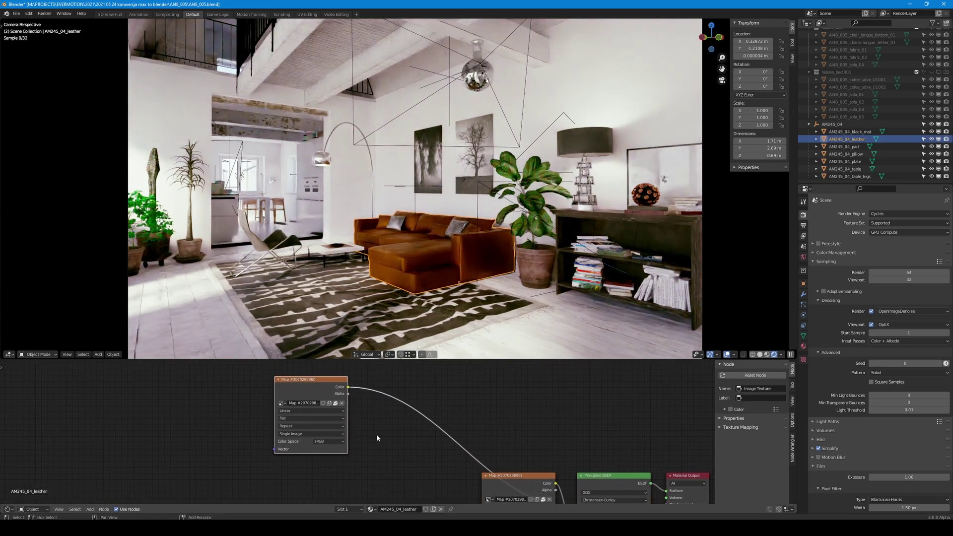
# Insert a Hue/Saturation node on the texture-to-BSDF link with Saturation 0.5 and Value 0.9
pyautogui.hotkey('shift', 'a')
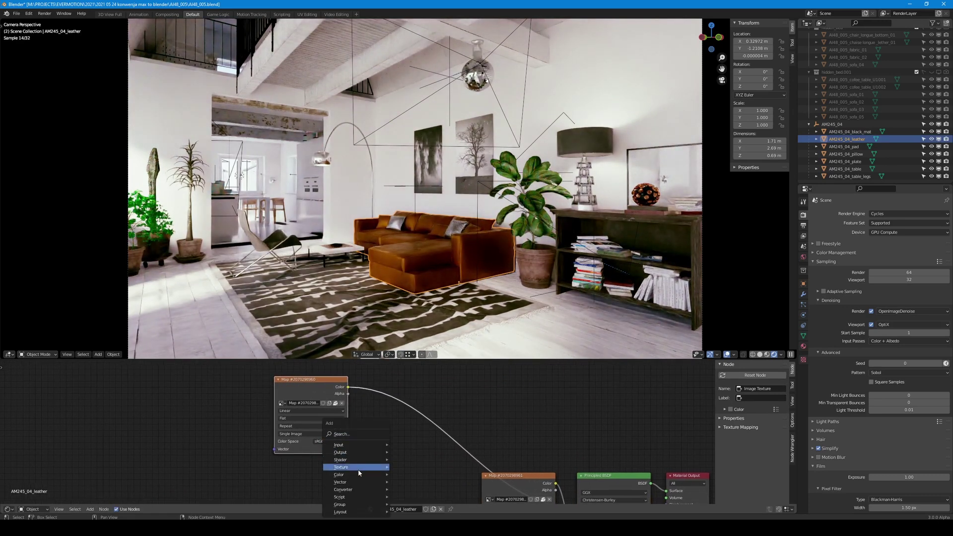
pyautogui.moveTo(356, 475)
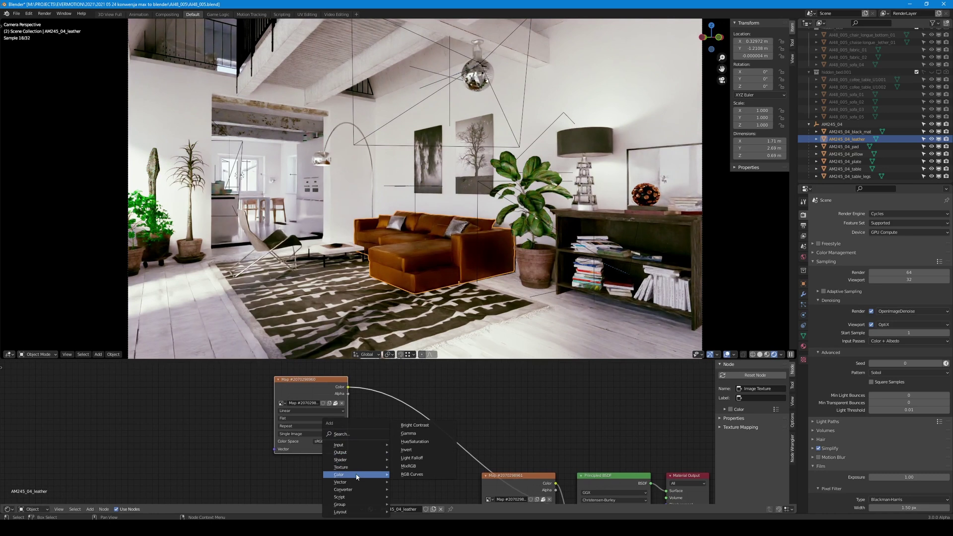
pyautogui.click(403, 441)
pyautogui.click(401, 402)
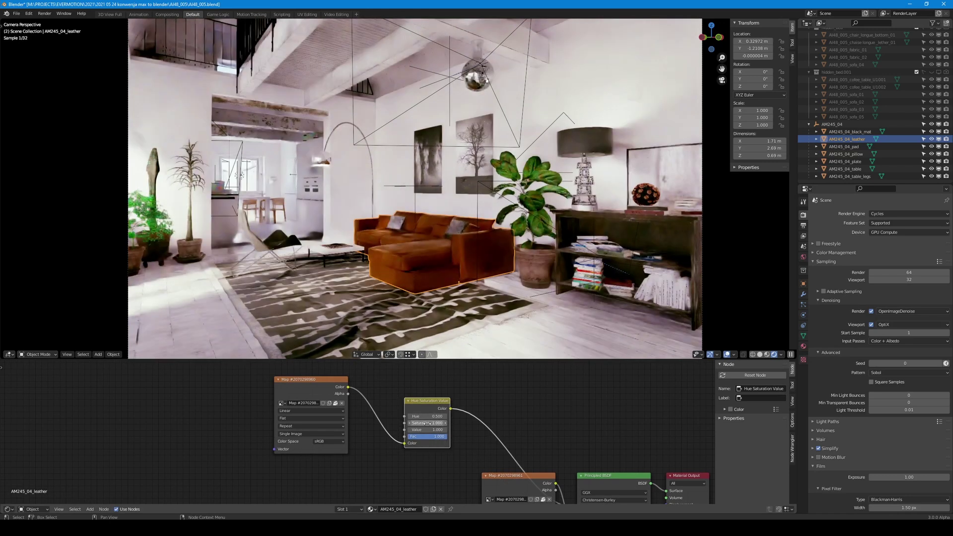
pyautogui.scroll(4, 442, 423)
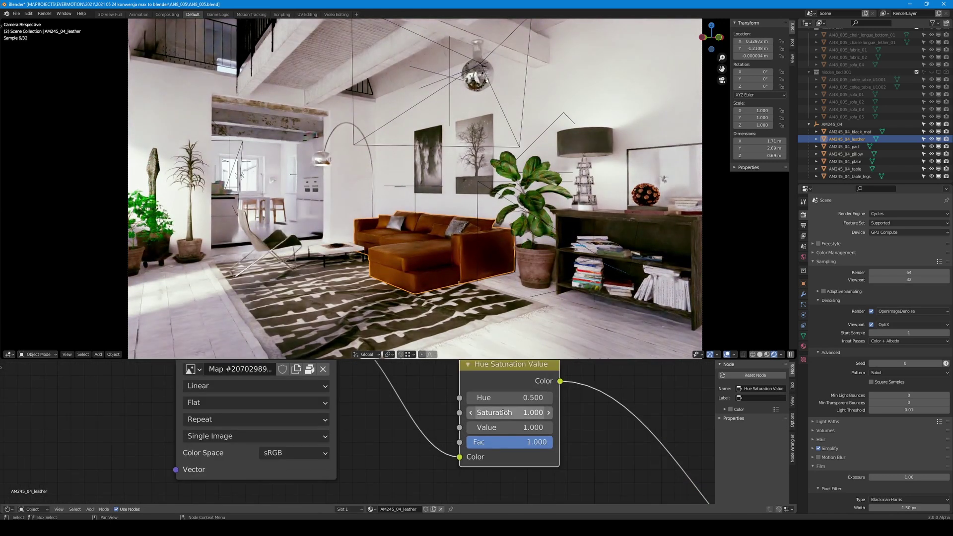
pyautogui.click(470, 412)
pyautogui.click(471, 412)
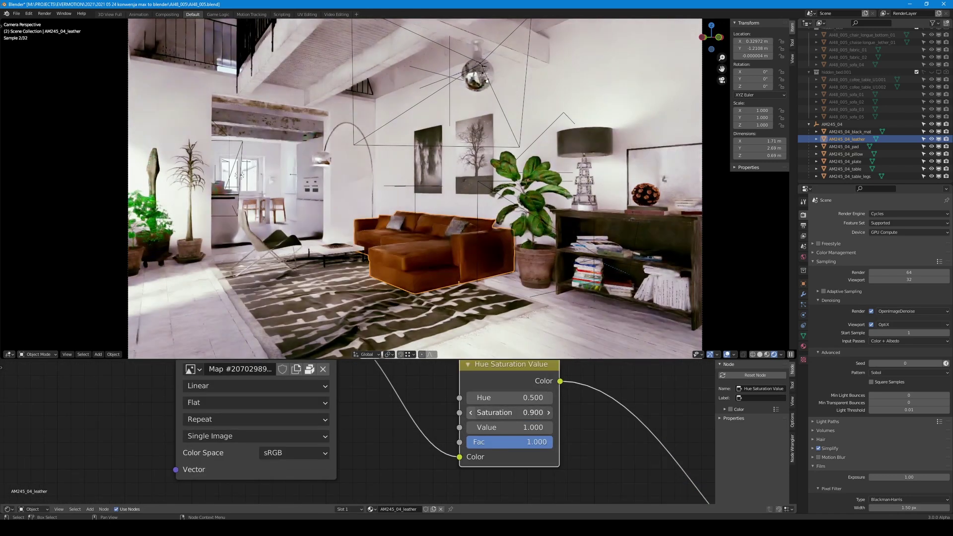
pyautogui.click(470, 412)
pyautogui.click(470, 412)
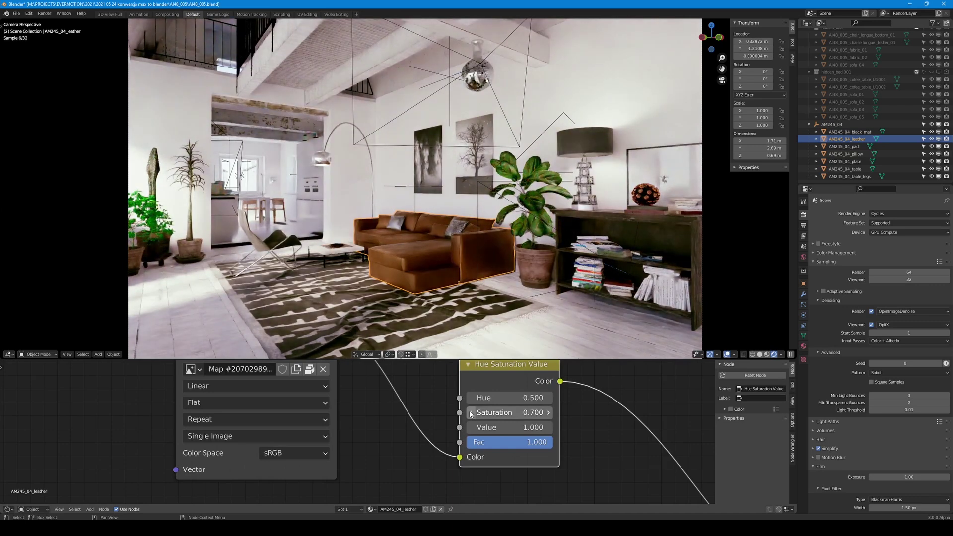
pyautogui.click(470, 427)
pyautogui.click(471, 413)
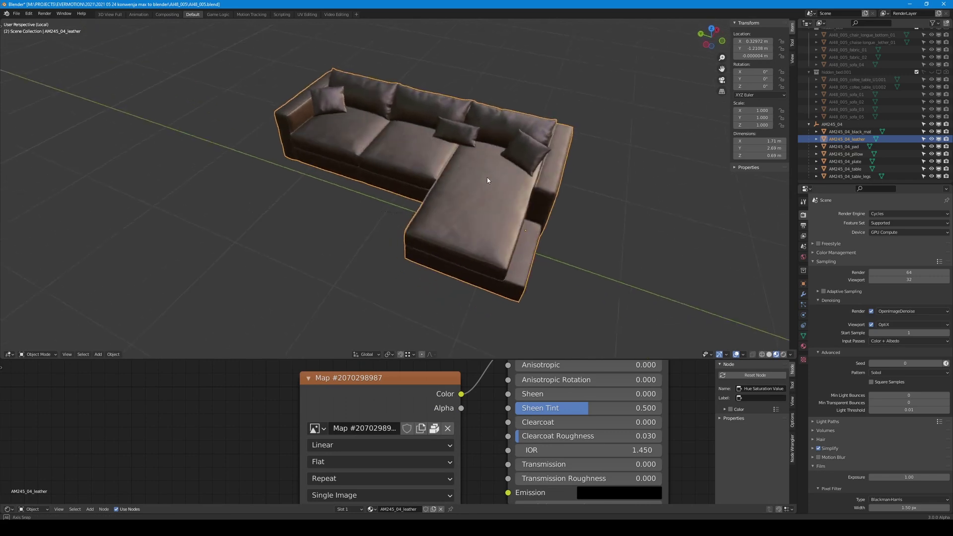
# Zoom in and orbit closer to the leather chaise to inspect it
pyautogui.scroll(5, 487, 177)
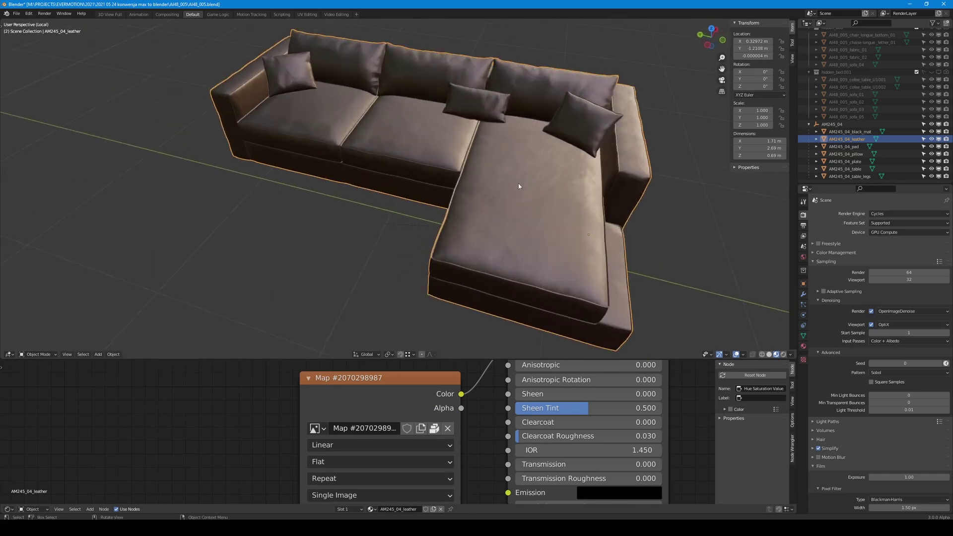
pyautogui.moveTo(588, 211); pyautogui.dragTo(529, 238, button='middle')
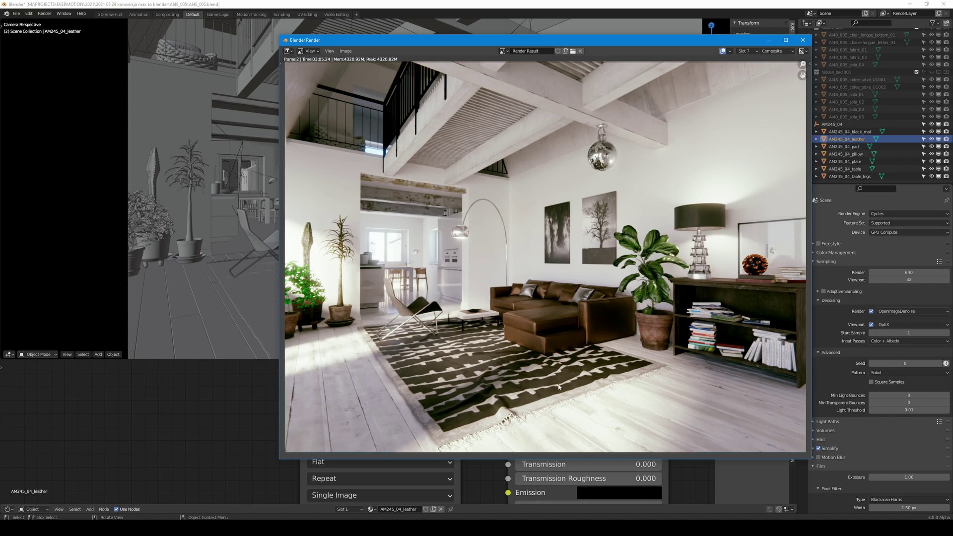
# Save the finished render as image 02 in the OUT_BLENDER folder
pyautogui.hotkey('shift', 'alt', 's')
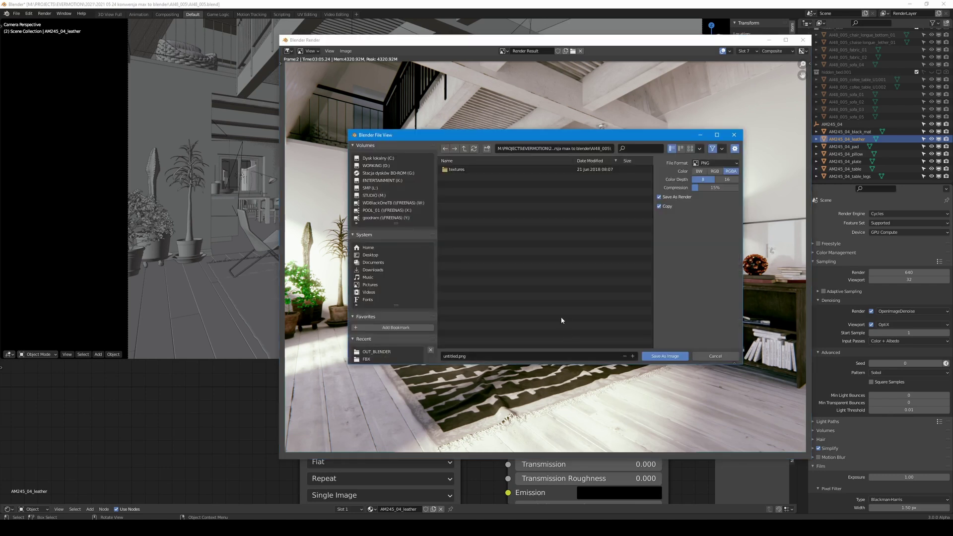
pyautogui.click(463, 148)
pyautogui.doubleClick(454, 184)
pyautogui.click(478, 354)
pyautogui.write('02')
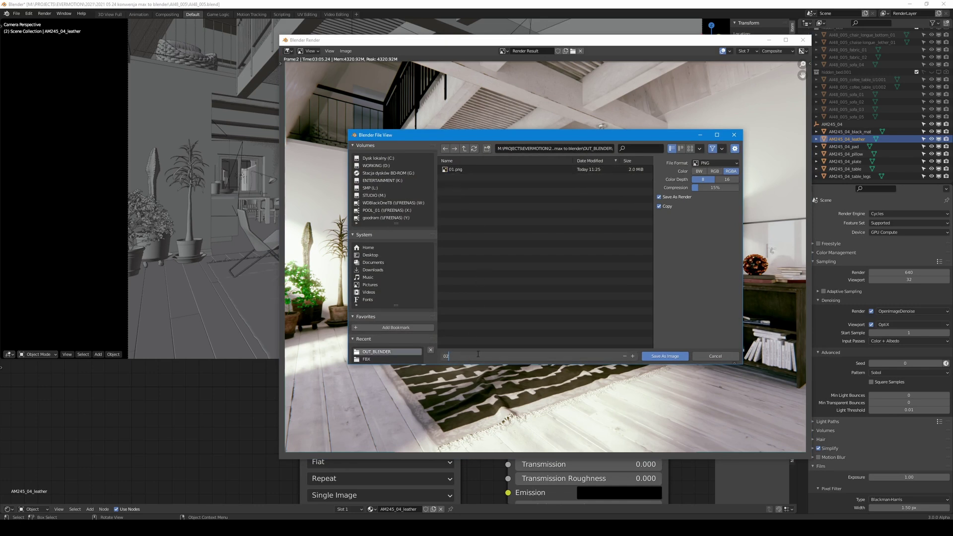
pyautogui.press('Return')
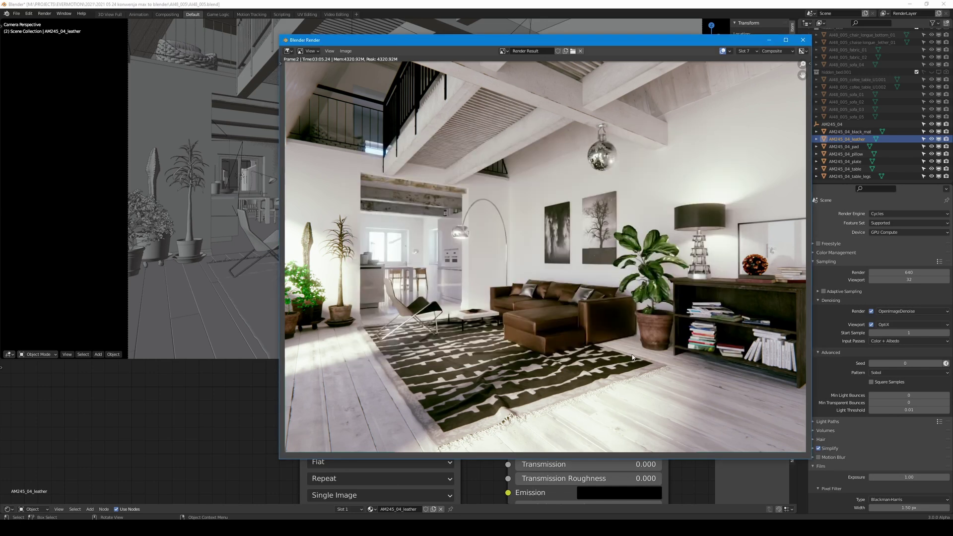
# Zoom and pan the render to inspect the sofa, then recentre on the whole room
pyautogui.scroll(4, 564, 350)
pyautogui.moveTo(563, 364); pyautogui.dragTo(555, 209, button='middle')
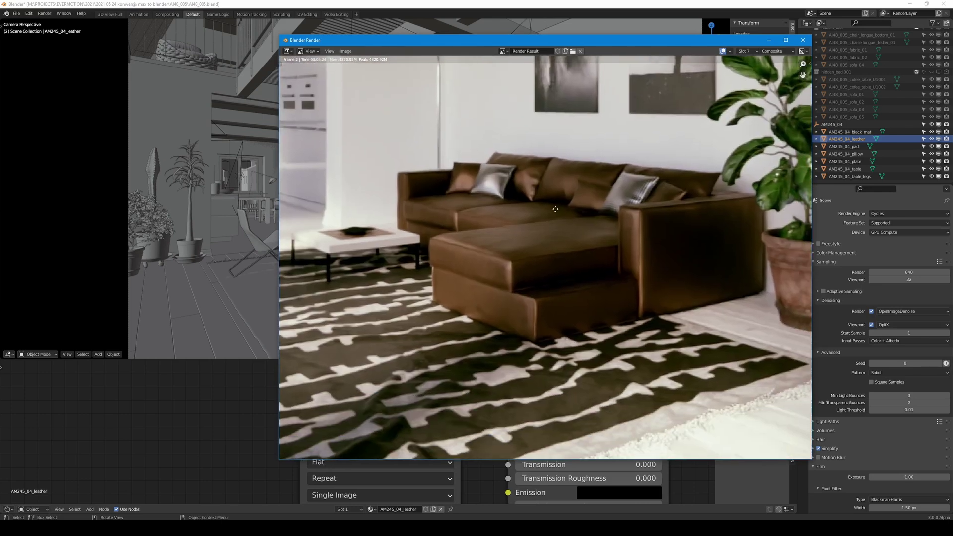
pyautogui.scroll(6, 529, 273)
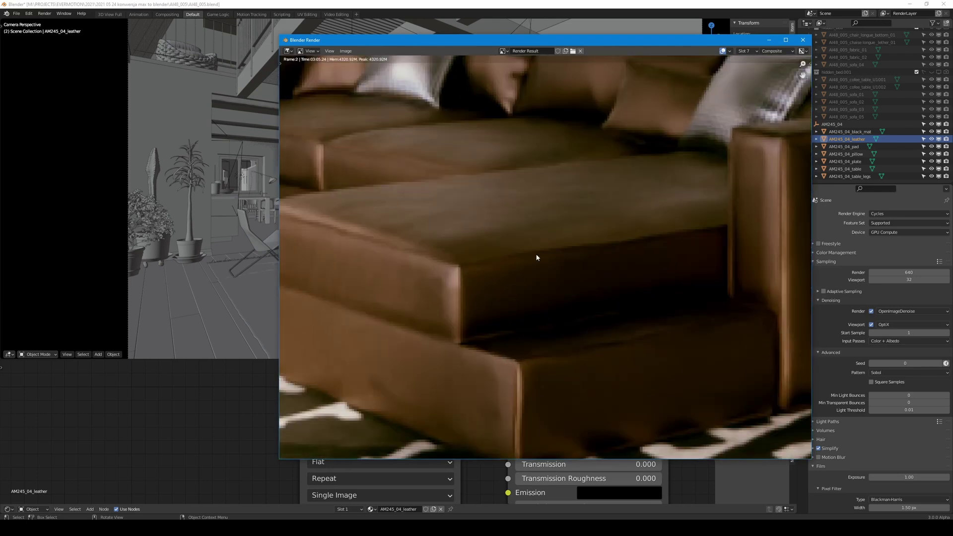
pyautogui.scroll(-8, 533, 259)
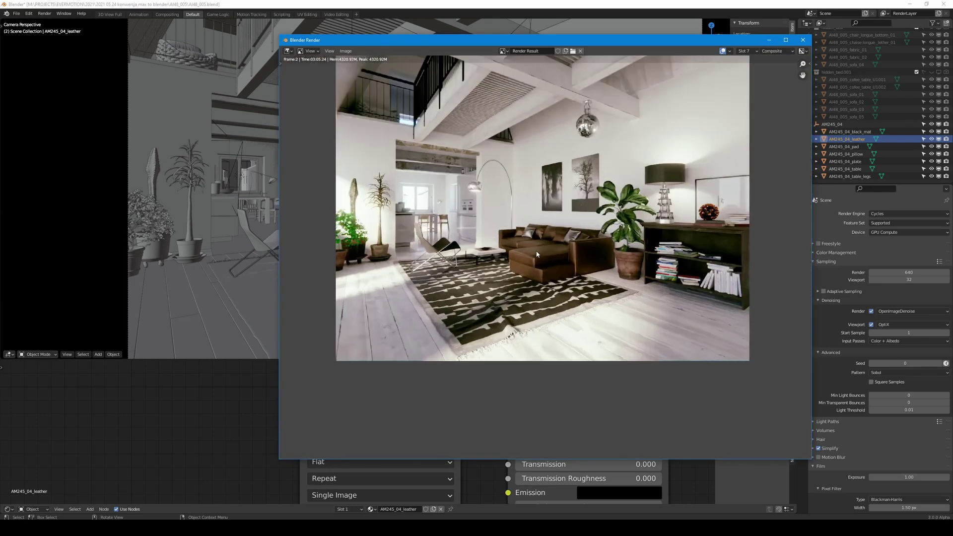
pyautogui.moveTo(538, 258); pyautogui.dragTo(542, 290, button='middle')
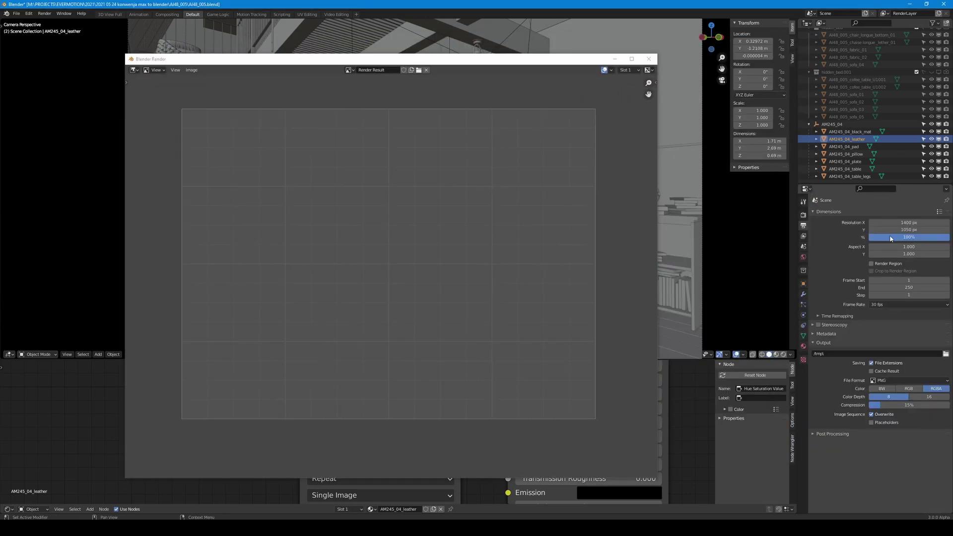
# Set the output Resolution % to 200 and start a new render
pyautogui.click(890, 238)
pyautogui.write('200')
pyautogui.press('Return')
pyautogui.press('F12')
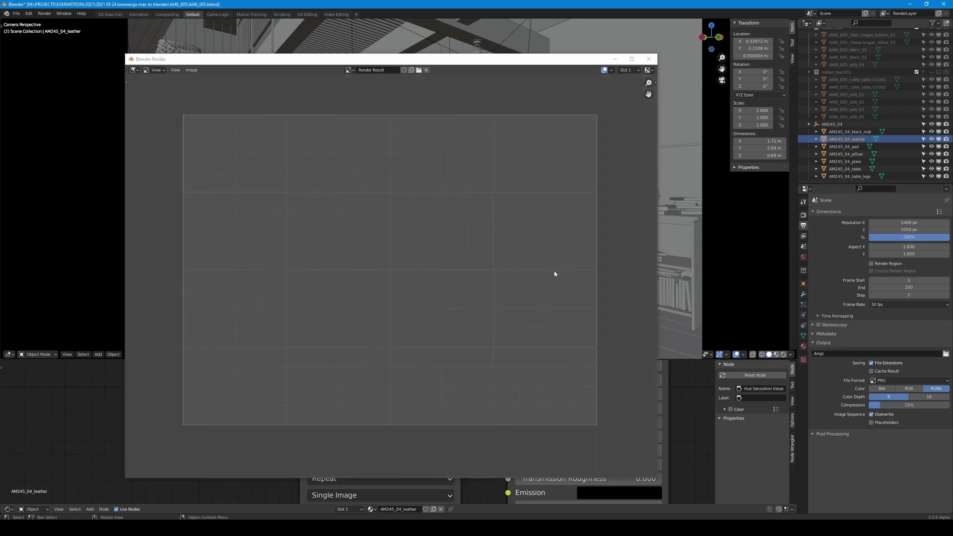
# Raise the Cycles render samples from 640 to 800
pyautogui.click(802, 214)
pyautogui.click(900, 272)
pyautogui.write('800')
pyautogui.press('Return')
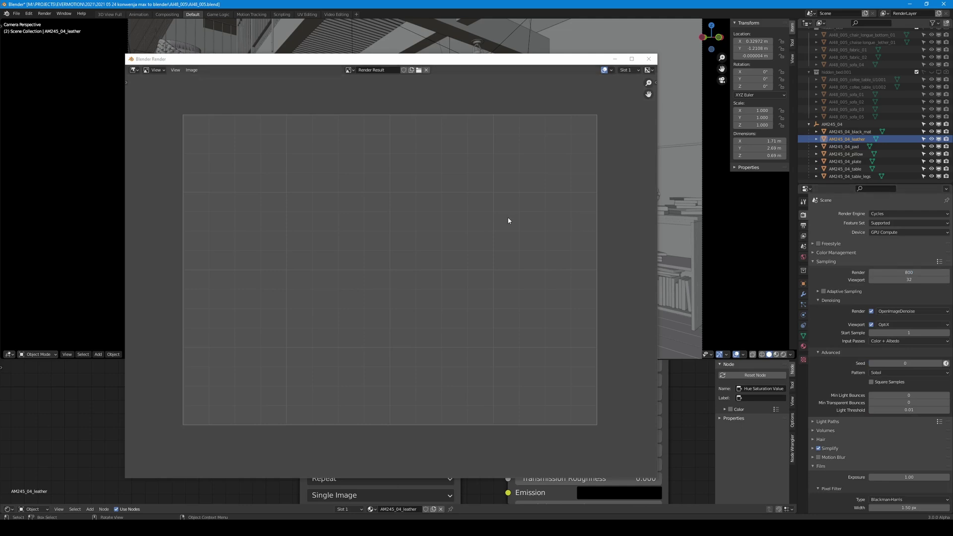